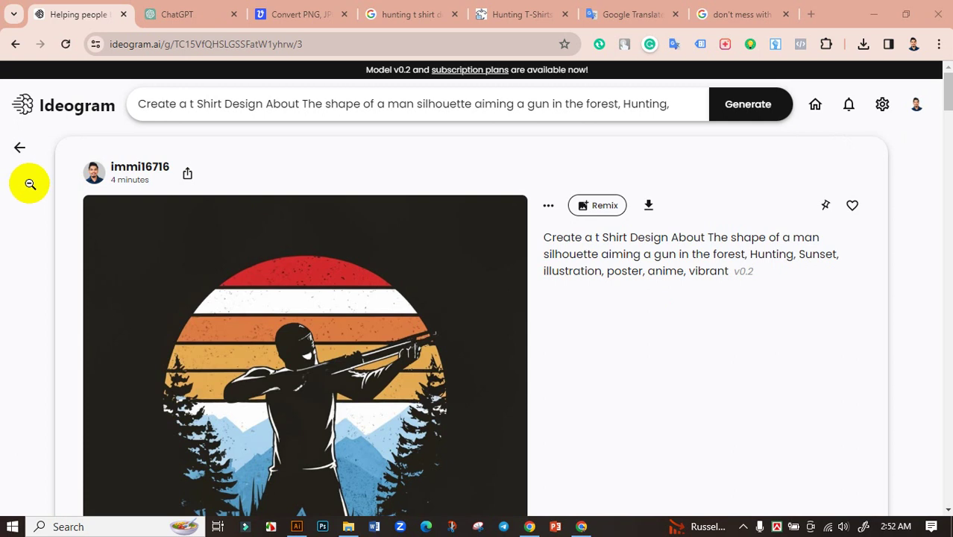
Compare the generated hunting silhouette T-shirt variants by viewing each one at full size.
scroll(47, 207, down, 5)
click(351, 361)
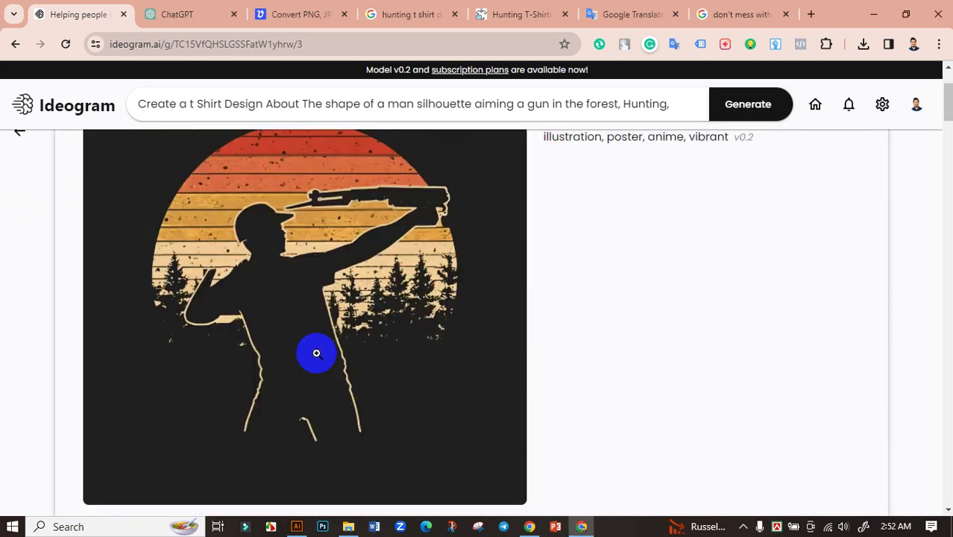
scroll(266, 323, down, 3)
click(279, 390)
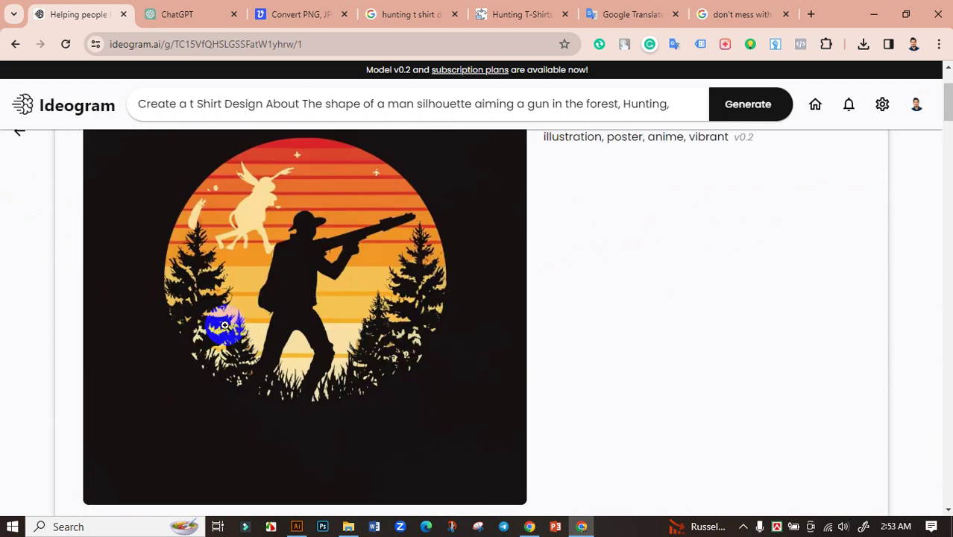
scroll(225, 326, down, 3)
click(166, 366)
scroll(227, 334, down, 3)
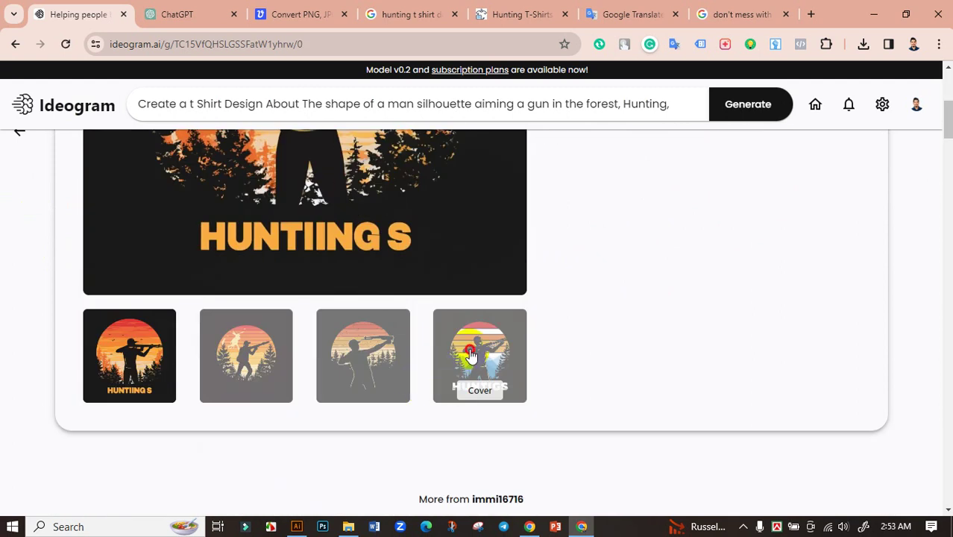
Open the fourth variant with blue mountains and HUNTIGS lettering and save its image to the Downloads folder.
click(470, 356)
scroll(323, 319, up, 3)
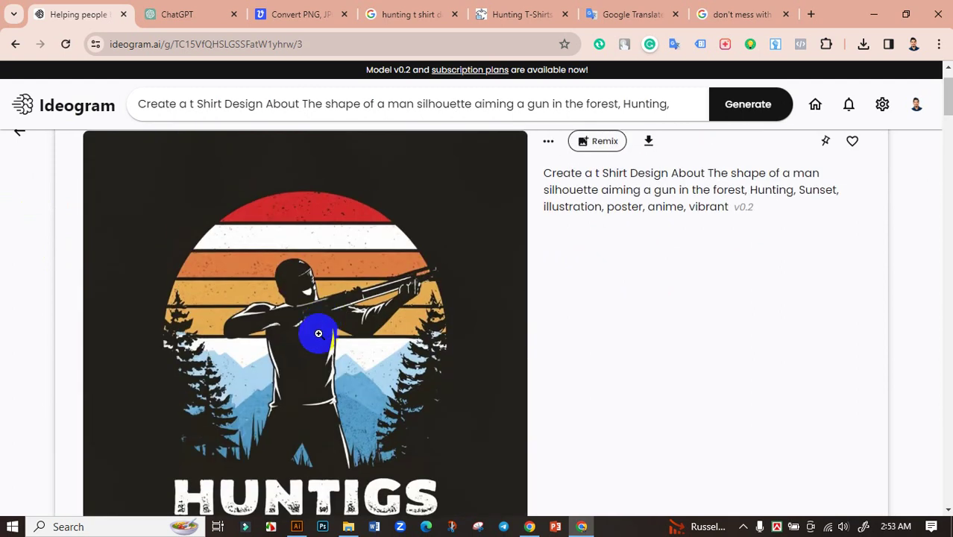
right_click(228, 261)
click(286, 299)
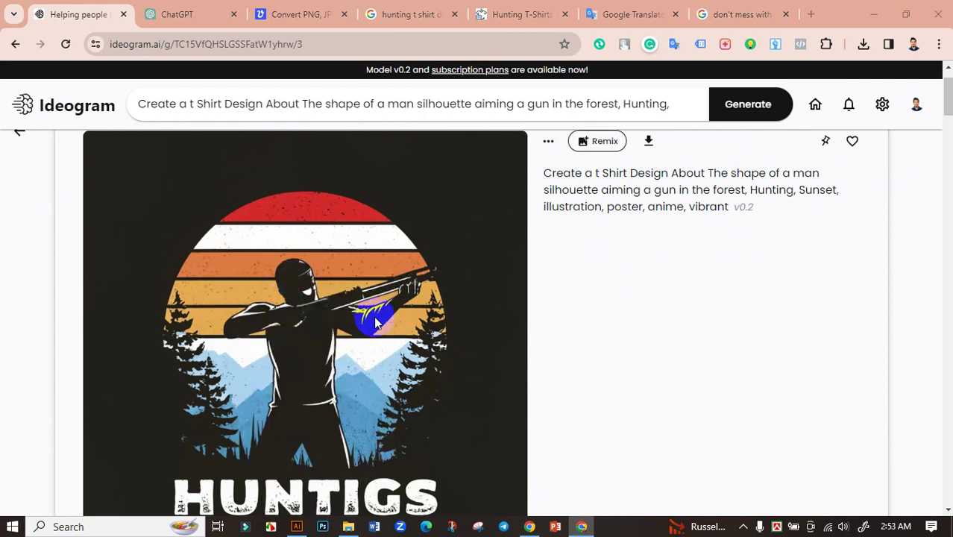
click(808, 488)
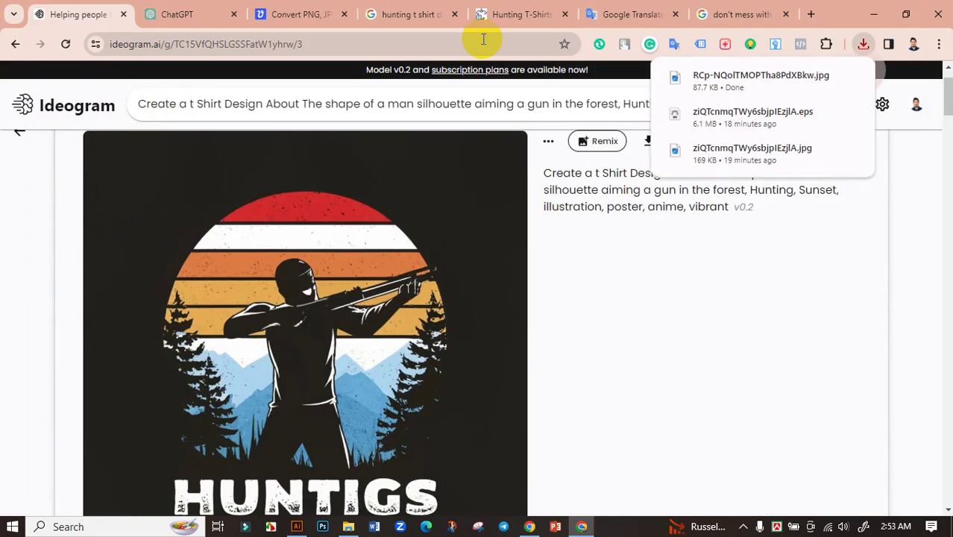
Switch to Vectorizer.AI, upload RCp-NQolTMOPTha8PdXBkw.jpg for vectorizing and dismiss the Internet Download Manager warning.
click(298, 14)
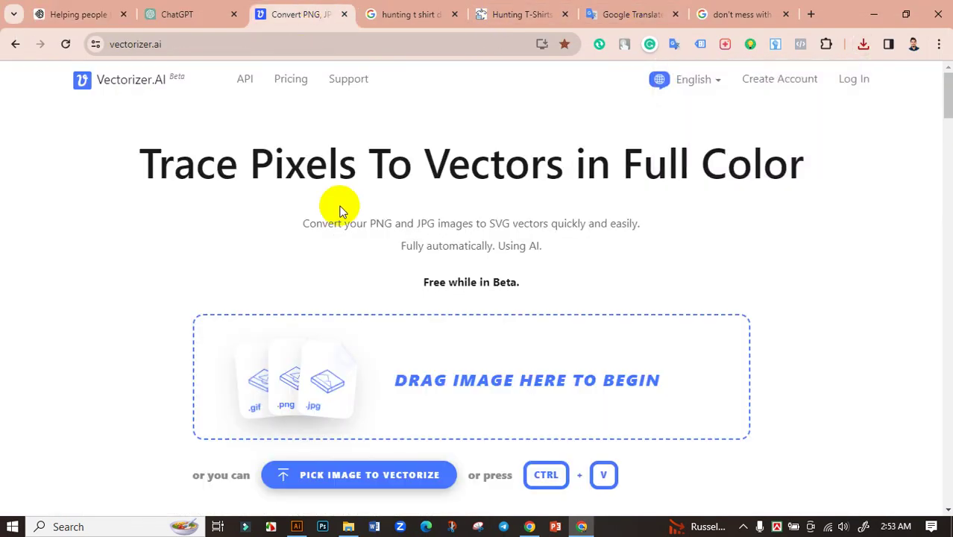
click(283, 358)
click(168, 134)
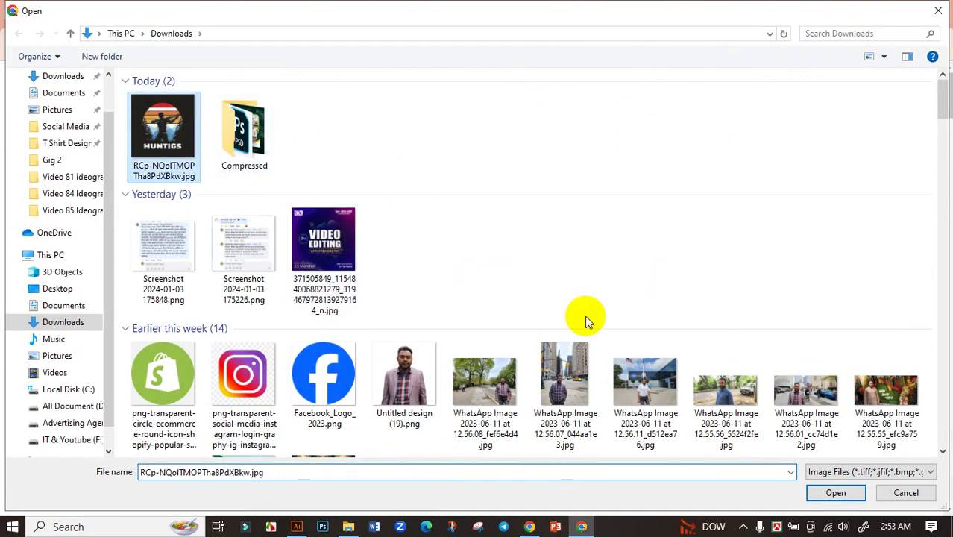
click(841, 494)
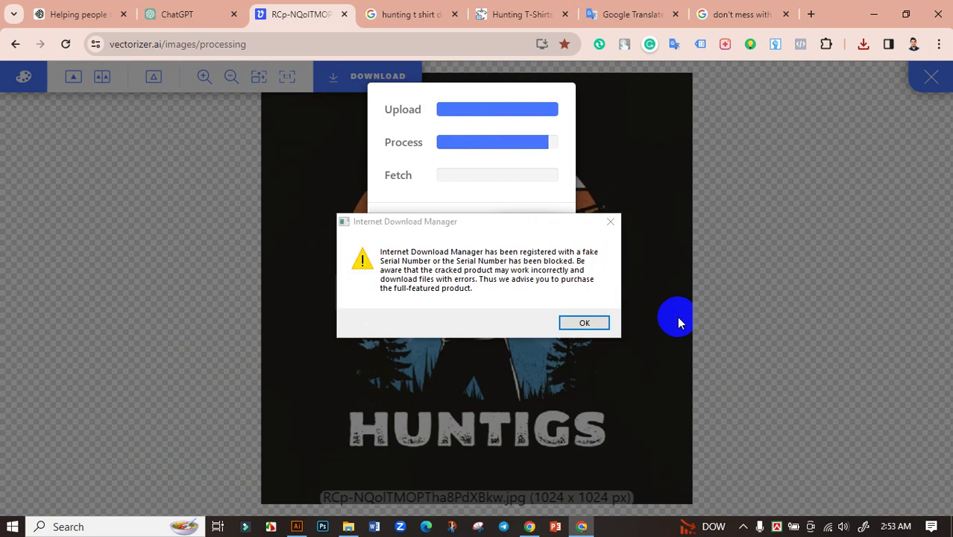
click(618, 222)
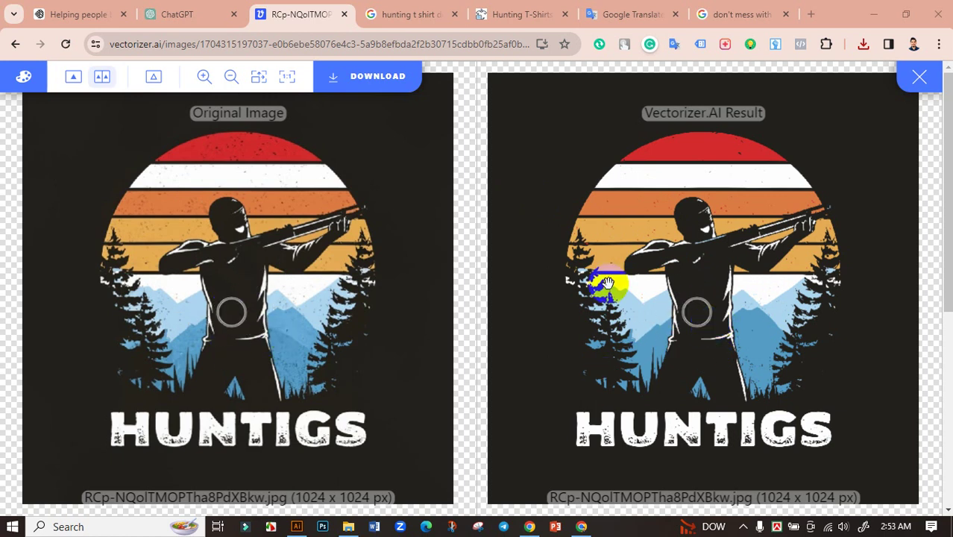
Download the vectorized image in EPS format and show the file in its folder.
click(366, 91)
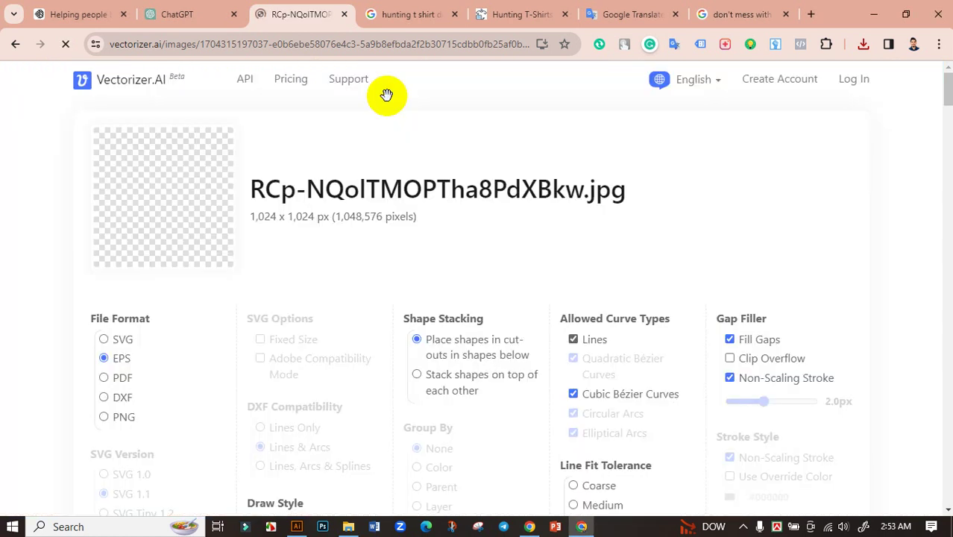
scroll(559, 328, down, 4)
click(465, 361)
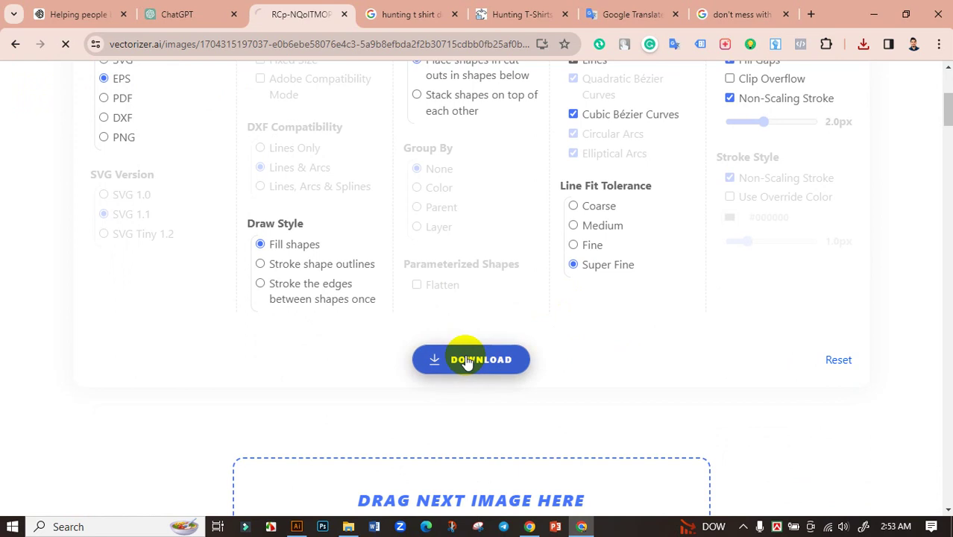
click(863, 44)
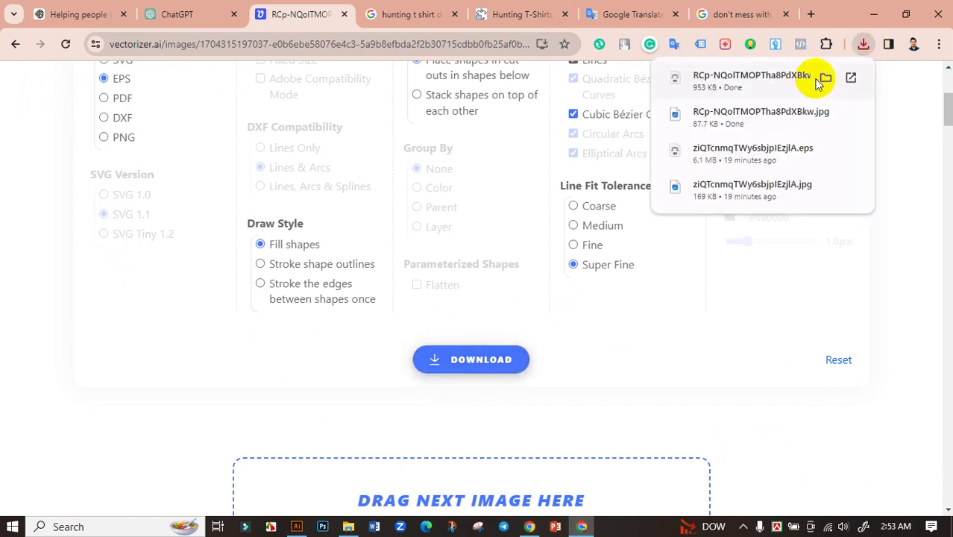
click(827, 79)
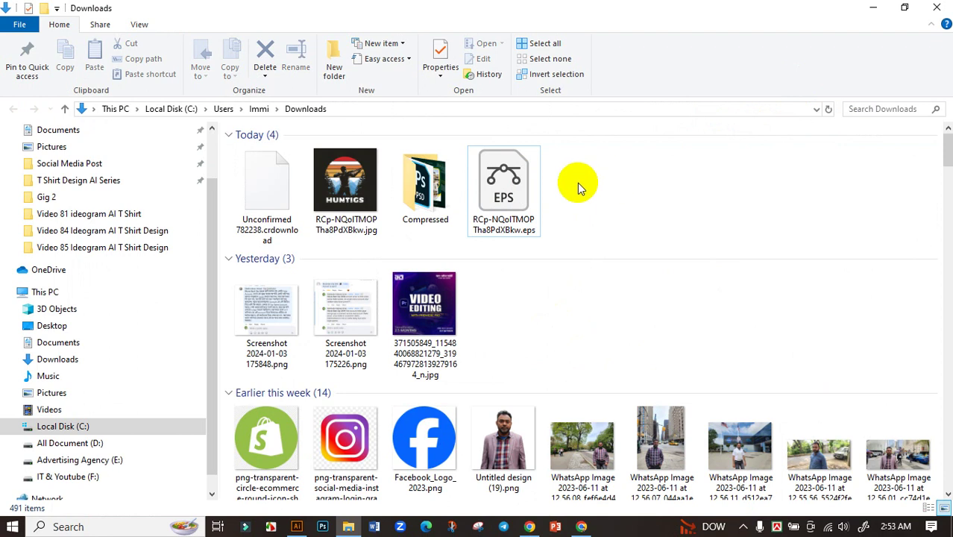
Switch to Illustrator and create a new 11.9 x 17.9 in portrait document in RGB at 300 PPI.
click(296, 526)
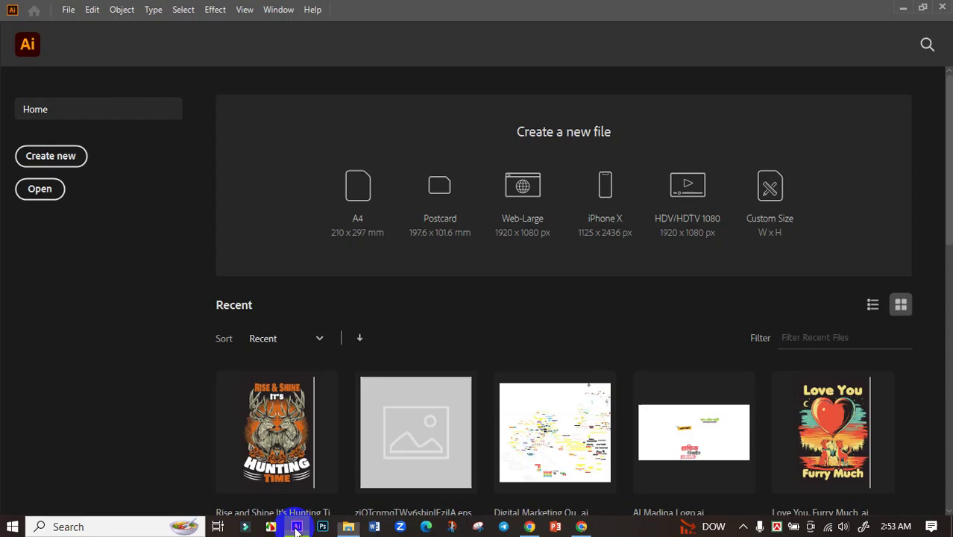
click(77, 163)
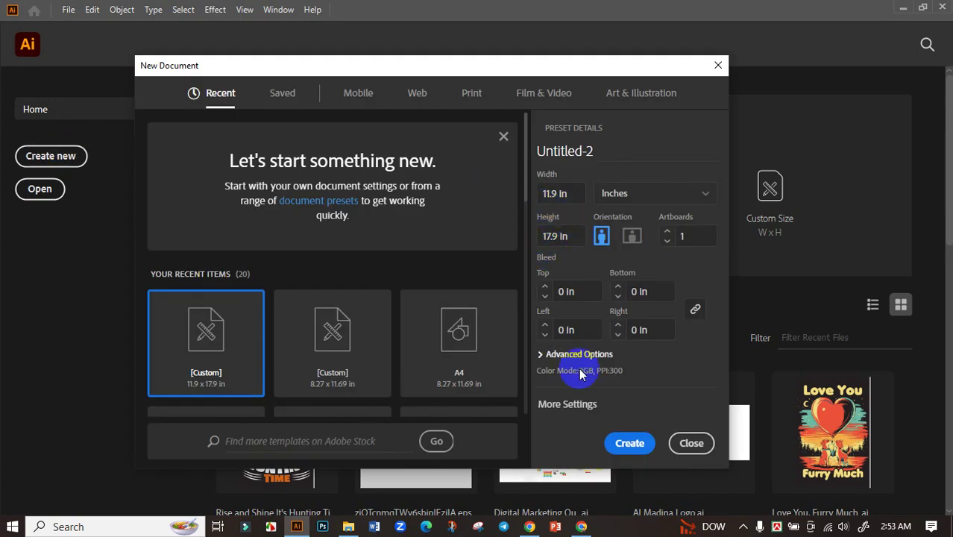
click(627, 433)
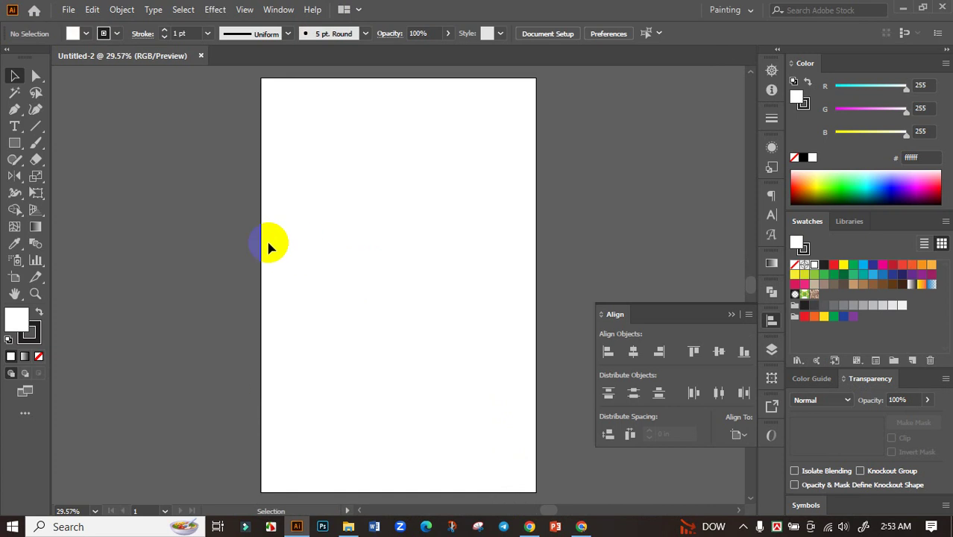
Draw a rectangle covering the whole artboard and fill it with the near-black swatch 231f20.
click(14, 142)
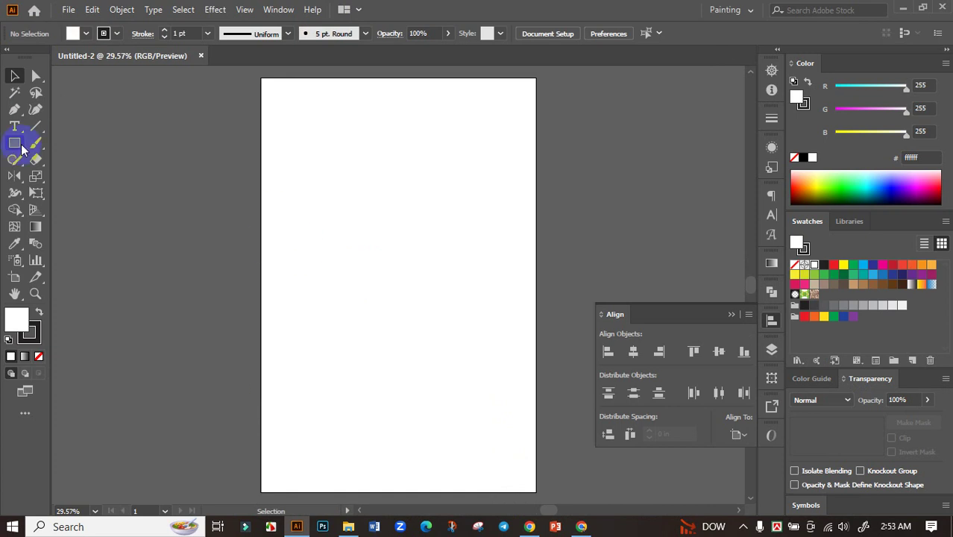
drag(261, 78, 534, 492)
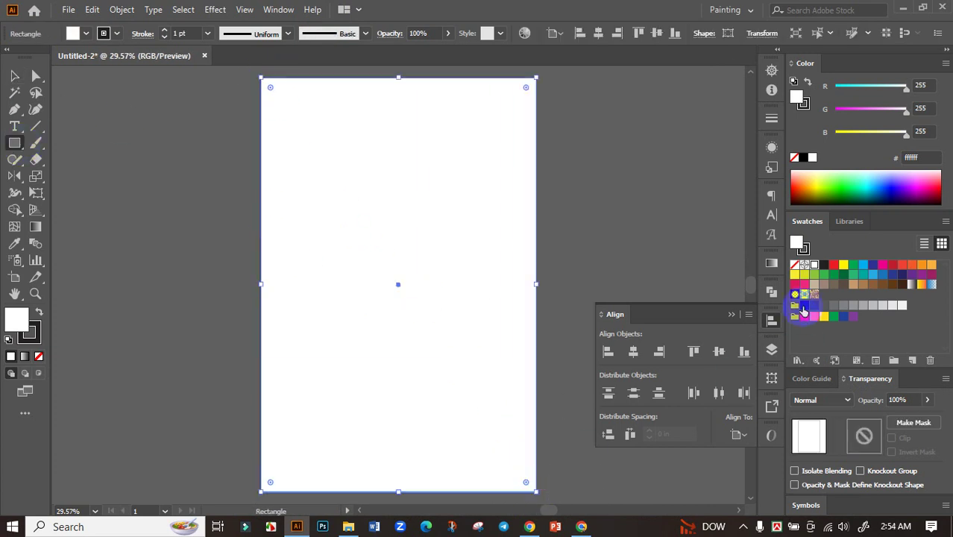
click(823, 265)
key(ctrl+shift+a)
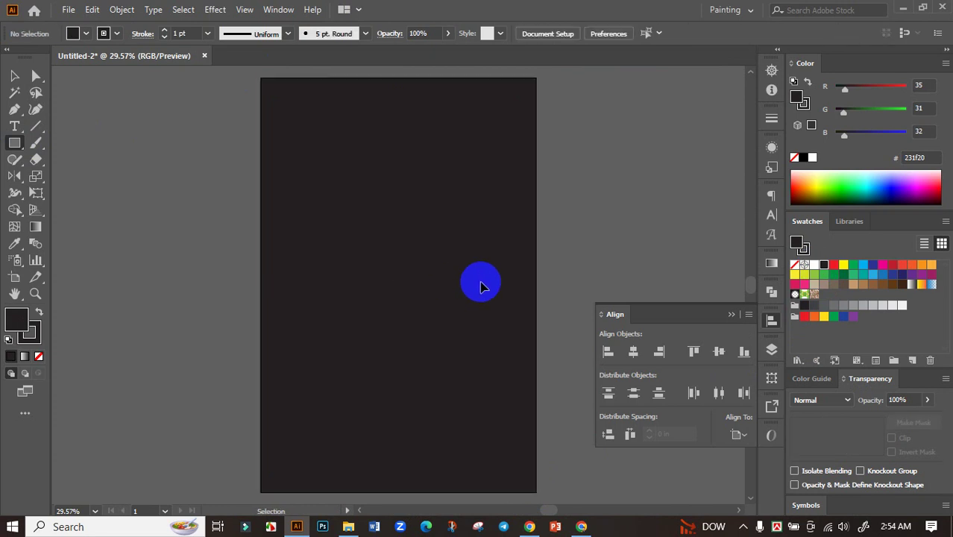
click(12, 76)
Open RCp-NQolTMOPTha8PdXBkw.eps from the Downloads folder and move its artwork off the artboard to the left.
click(583, 526)
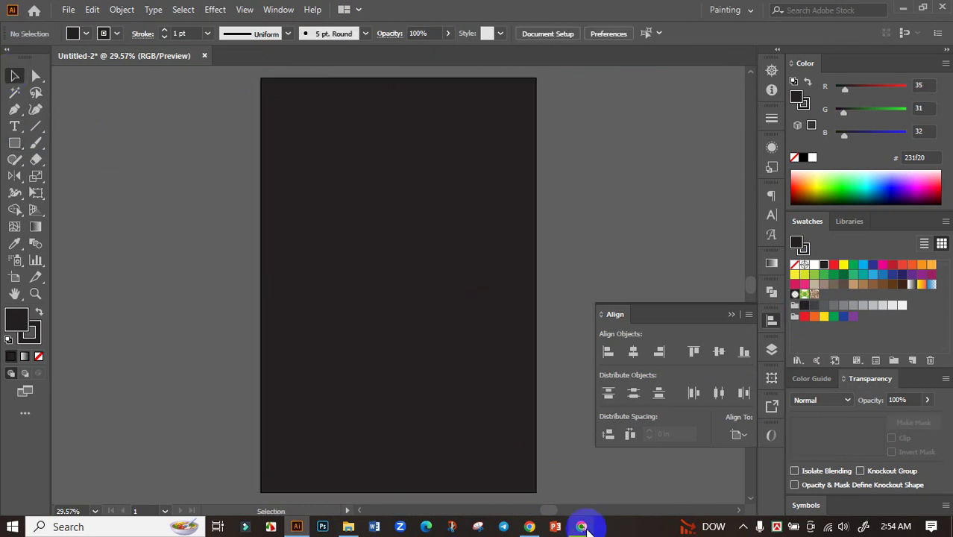
click(348, 527)
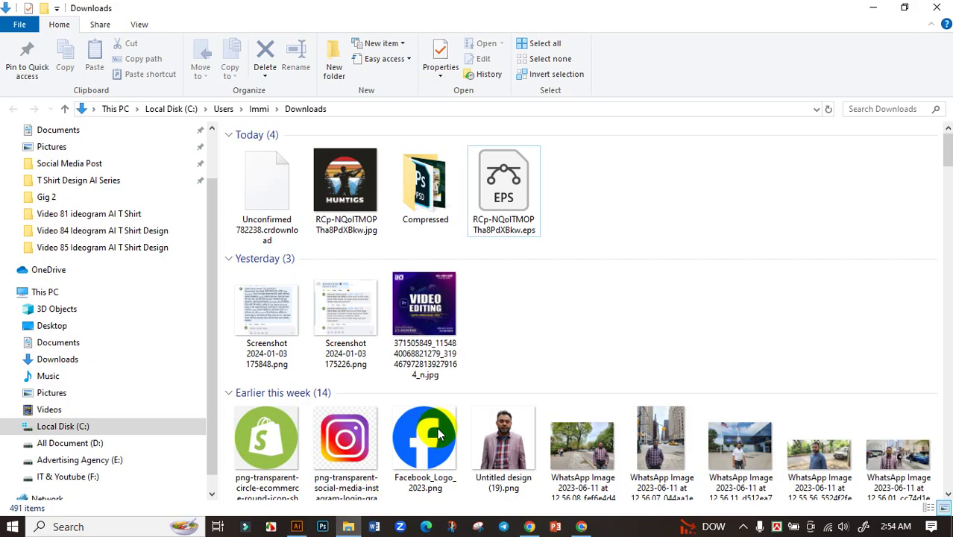
double_click(499, 183)
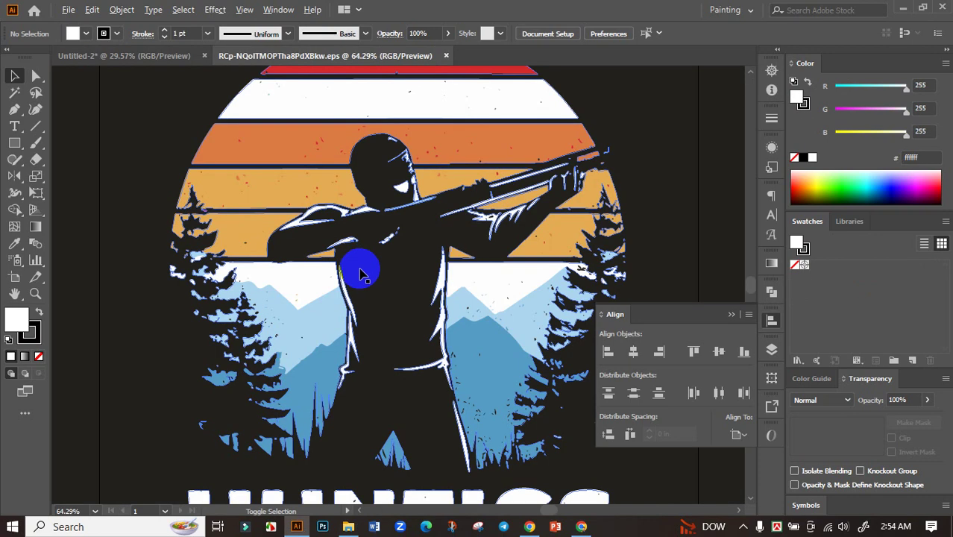
key(ctrl+minus)
key(ctrl+minus)
key(ctrl+minus)
key(ctrl+minus)
drag(359, 274, 343, 205)
click(365, 202)
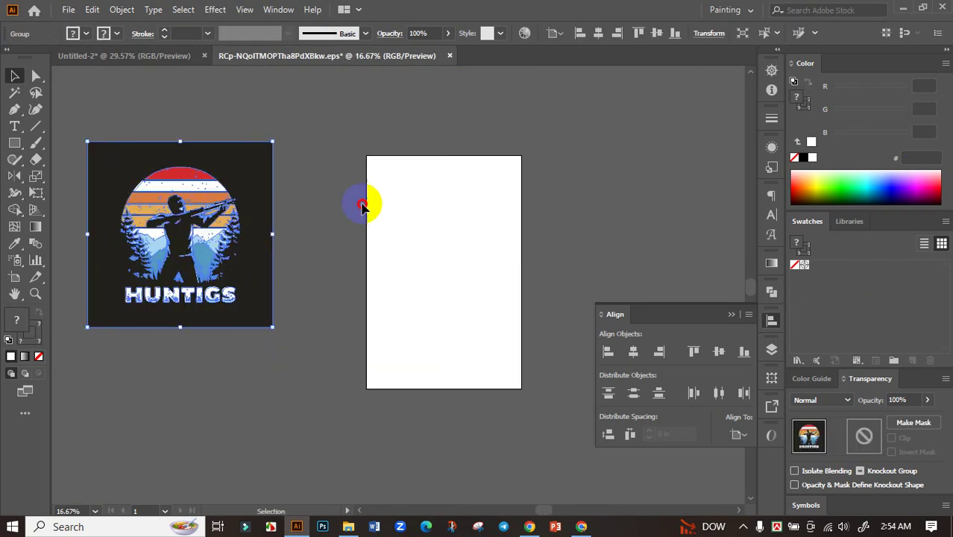
Delete the artwork's unfilled stroke paths by drawing a helper line beside it and matching it with the Magic Wand.
click(36, 126)
drag(330, 109, 348, 356)
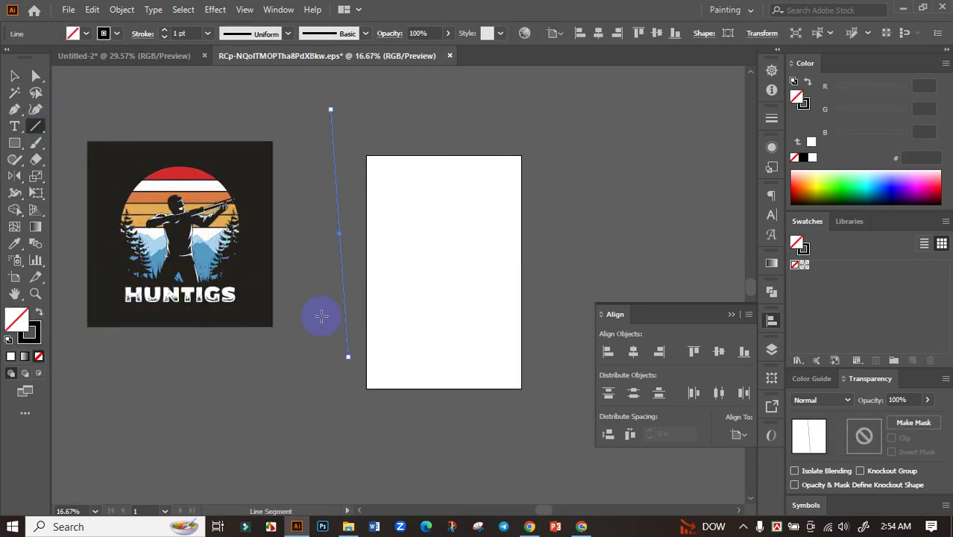
click(15, 93)
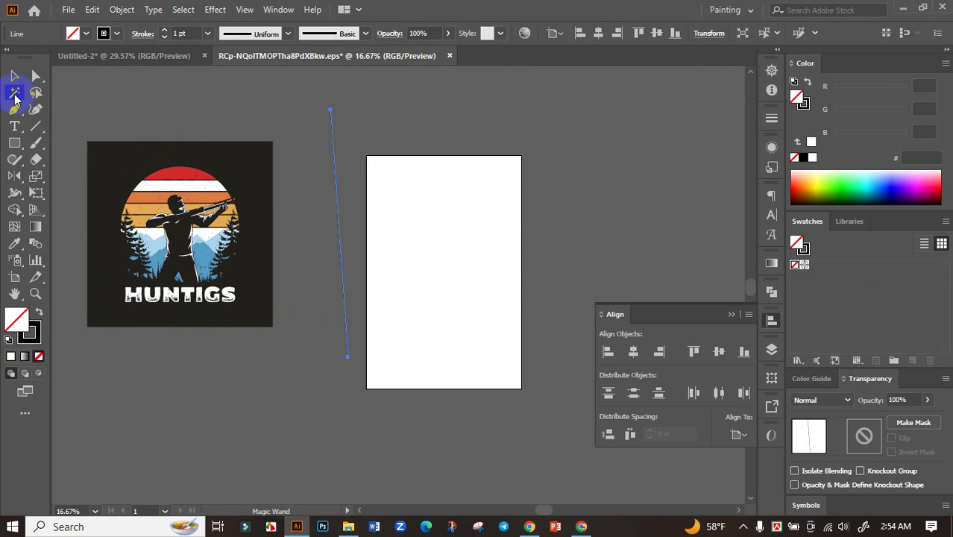
click(335, 138)
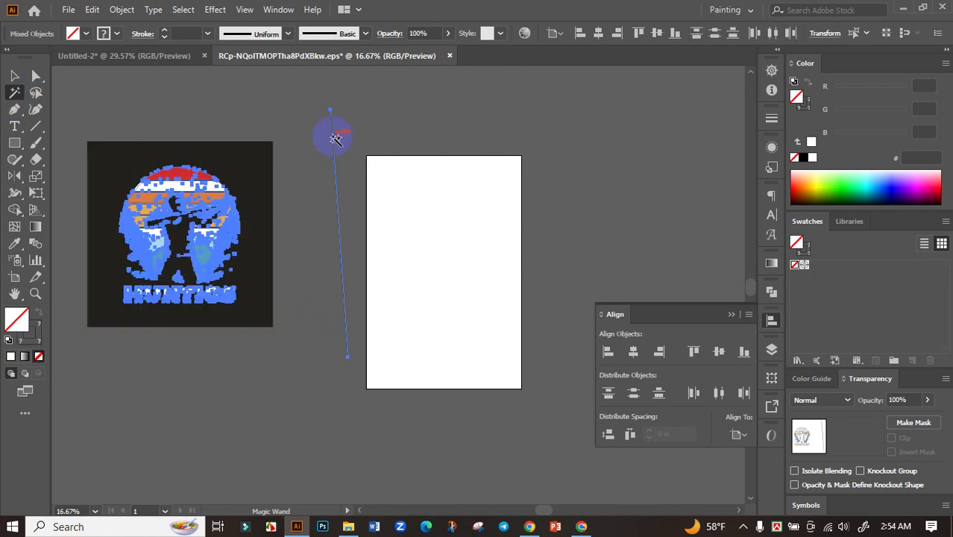
key(ctrl+shift+a)
click(14, 76)
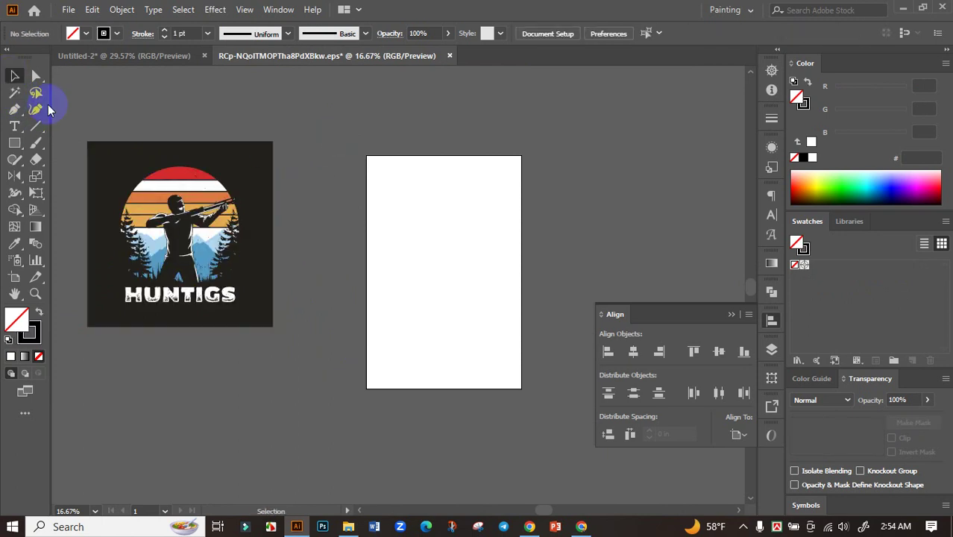
Ungroup the vector artwork beside the artboard.
drag(121, 166, 336, 207)
ctrl+click(336, 216)
right_click(333, 232)
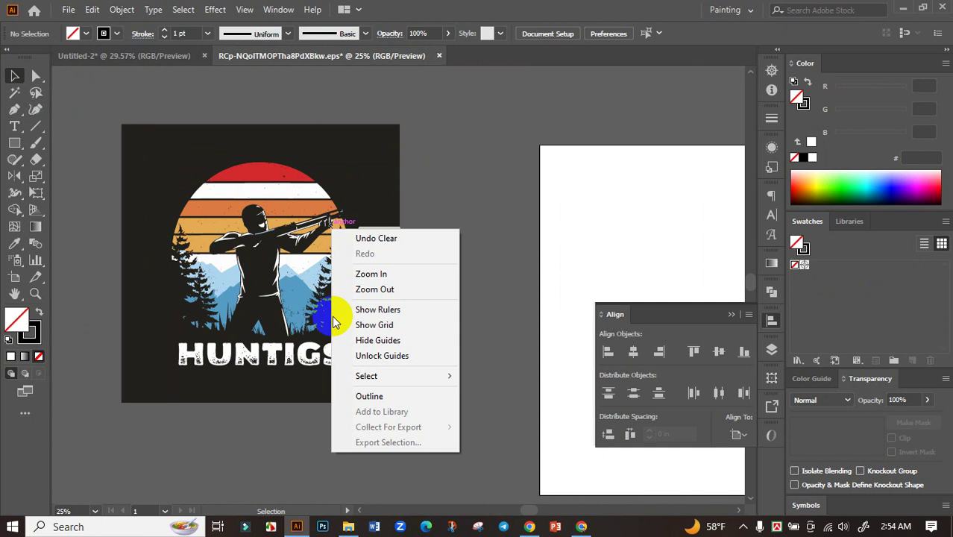
right_click(332, 181)
click(373, 300)
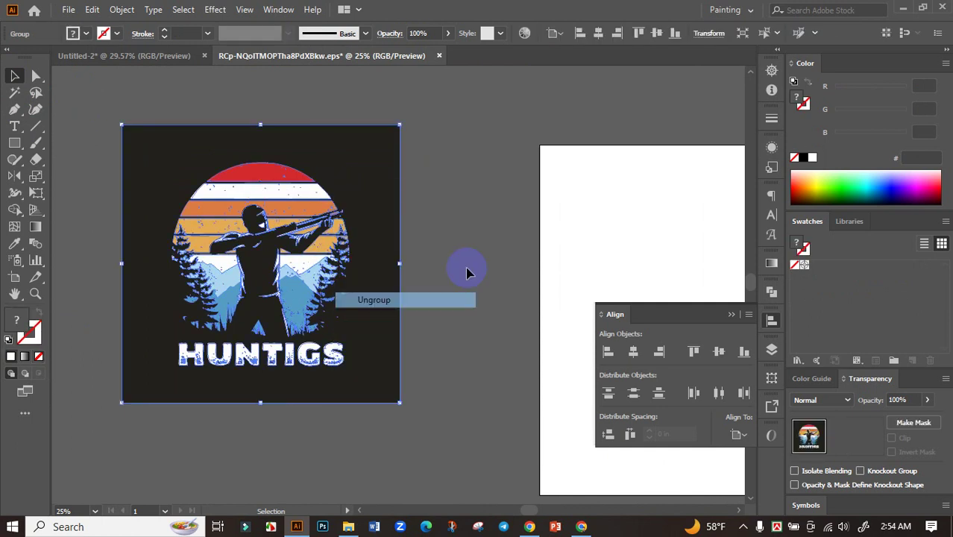
Delete the dark square background and the HUNTIGS lettering from the artwork.
click(463, 266)
click(389, 202)
key(Delete)
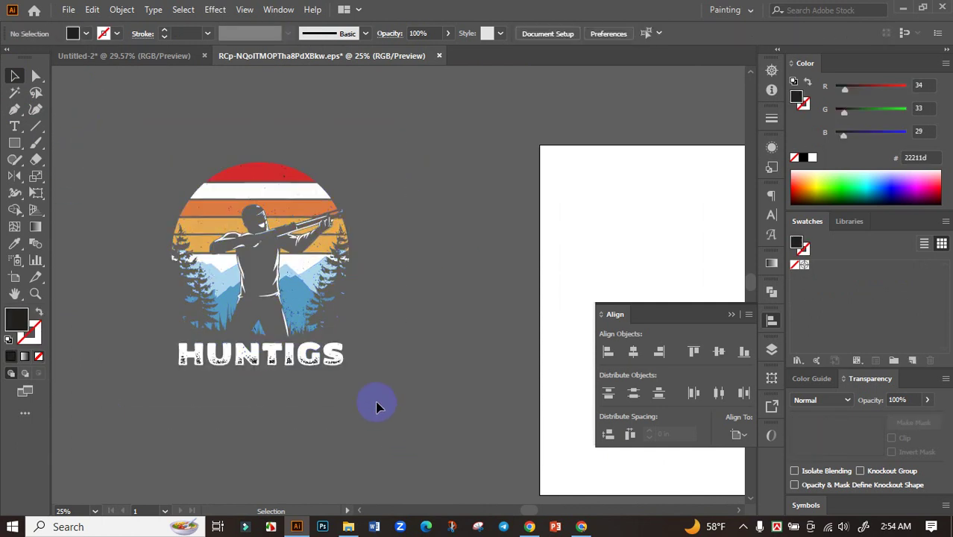
click(168, 347)
key(Delete)
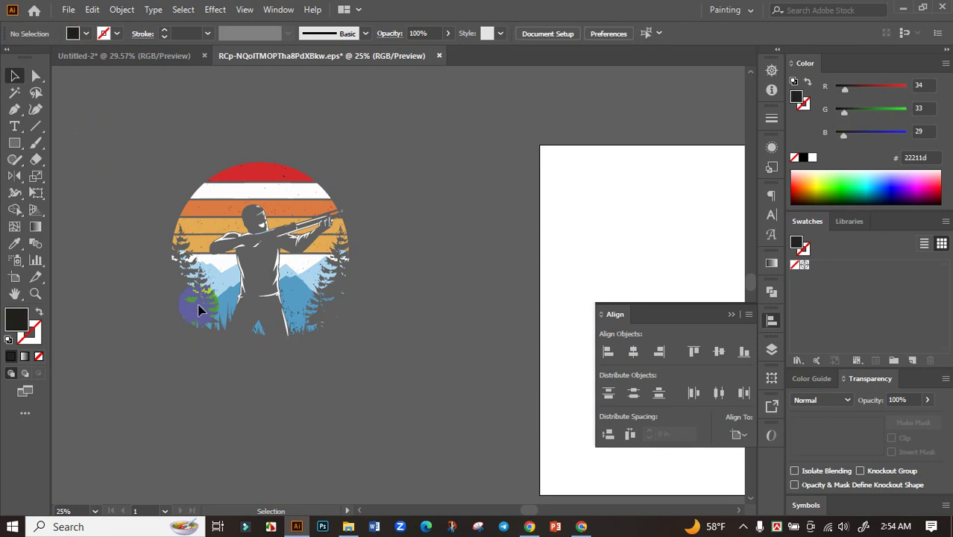
Group the remaining hunter and sunset shapes and transfer the group to the Untitled-2 document.
key(ctrl+a)
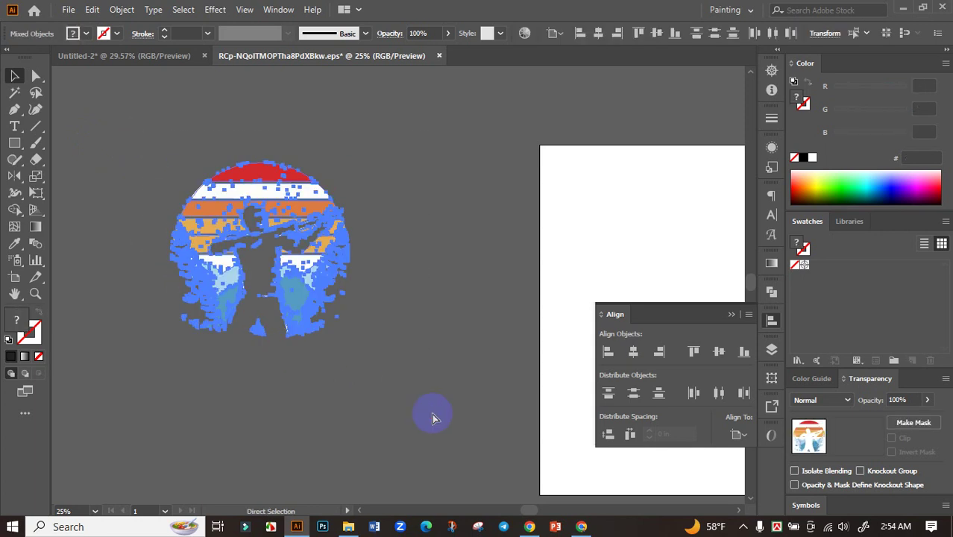
key(ctrl+g)
drag(286, 217, 329, 270)
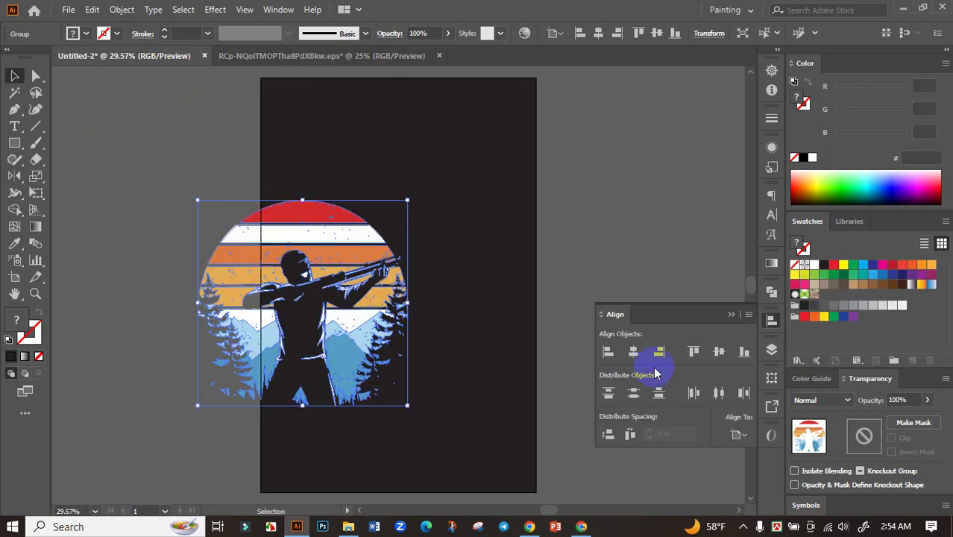
Center the hunter group horizontally and vertically on the dark artboard and deselect it.
click(633, 352)
click(718, 352)
click(603, 246)
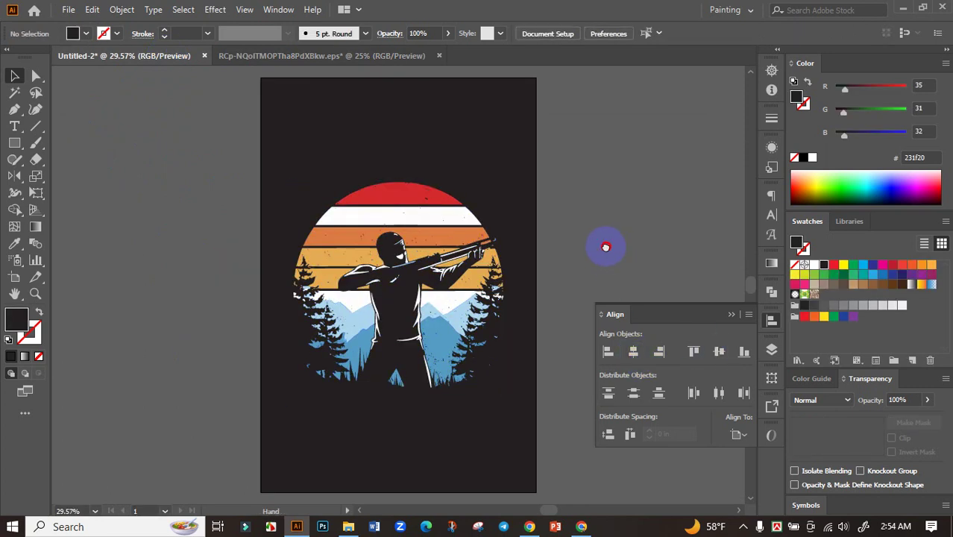
Enlarge the hunter group proportionally about its center to about 9.36 x 9.16 in and deselect it.
click(472, 294)
drag(484, 304, 519, 277)
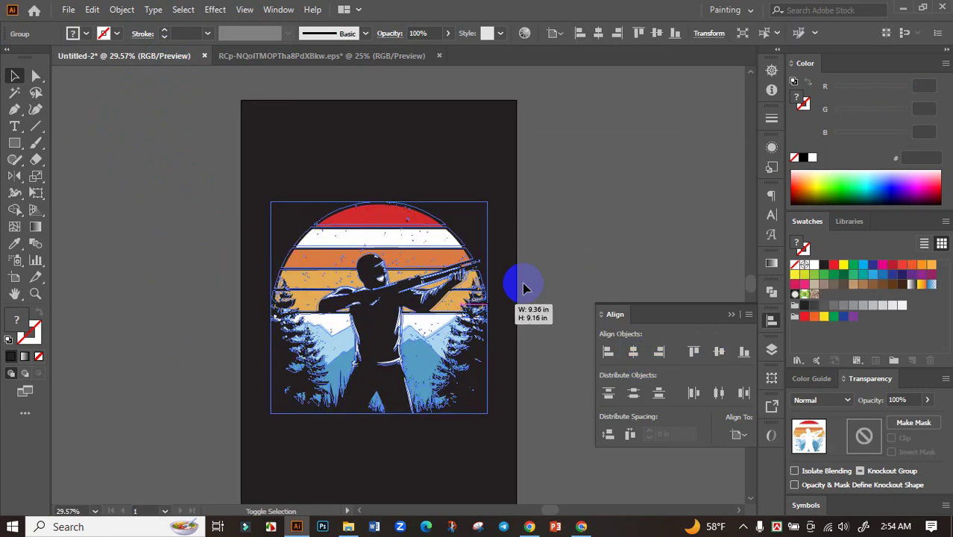
click(520, 250)
scroll(414, 255, up, 2)
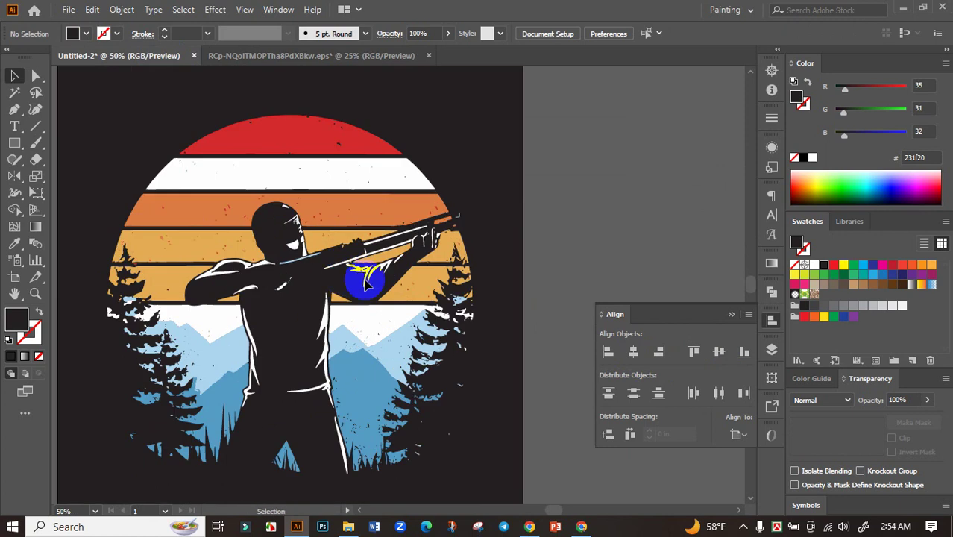
click(389, 313)
scroll(372, 334, down, 1)
click(501, 297)
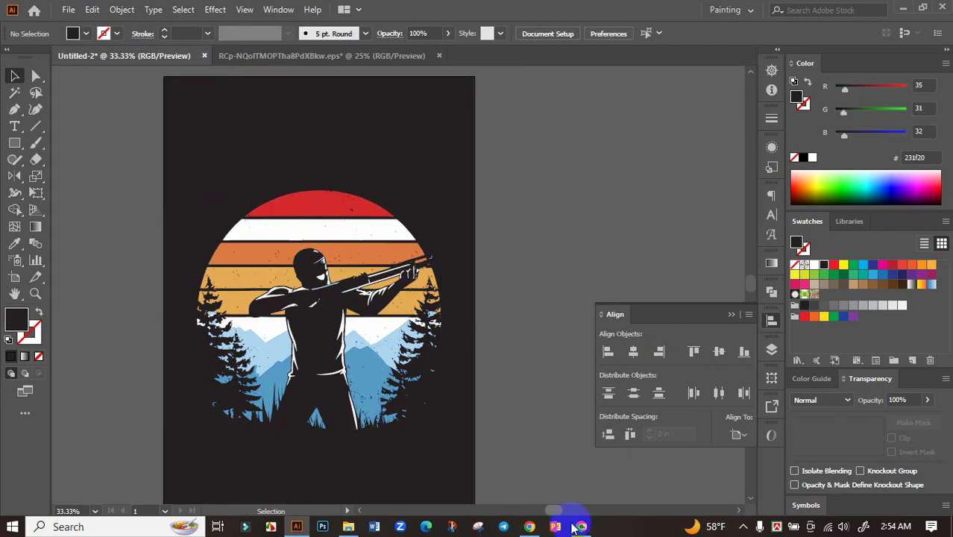
Switch to the ChatGPT page in Chrome and cut the phrase "Don't mess with me i am a hunter" from the message box.
click(581, 527)
click(213, 9)
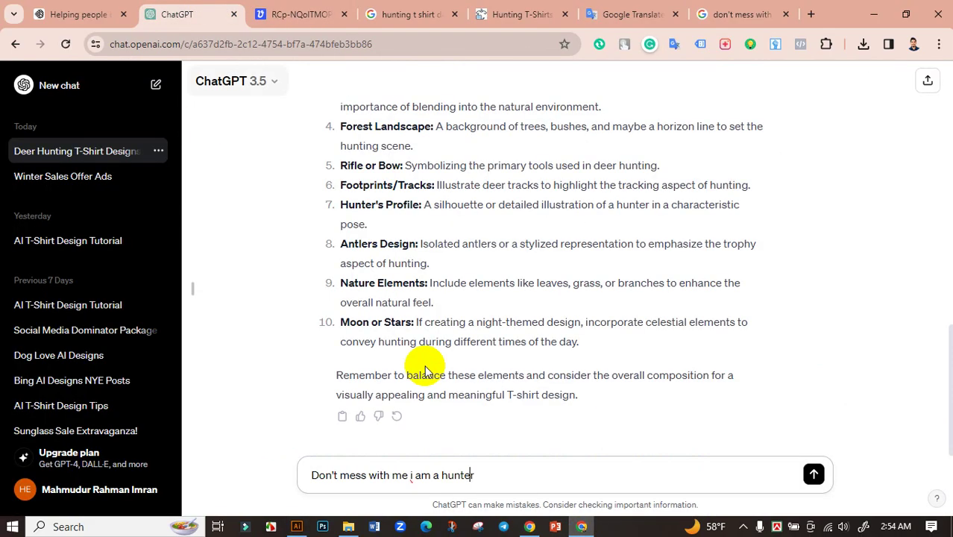
drag(496, 475, 212, 472)
key(ctrl+x)
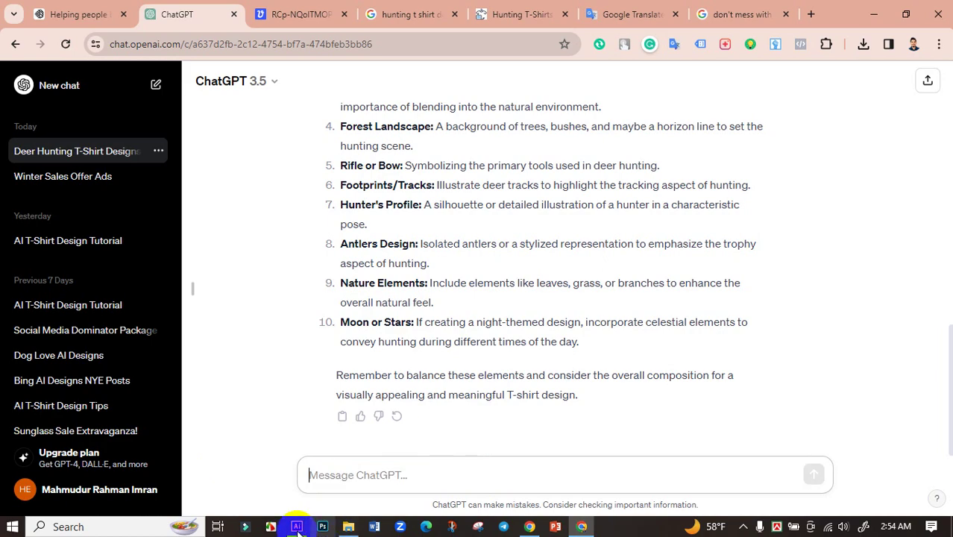
Return to Illustrator, paste the phrase in the empty area beside the artboard, and enlarge the text to about 53.37 pt.
click(296, 527)
scroll(310, 342, right, 5)
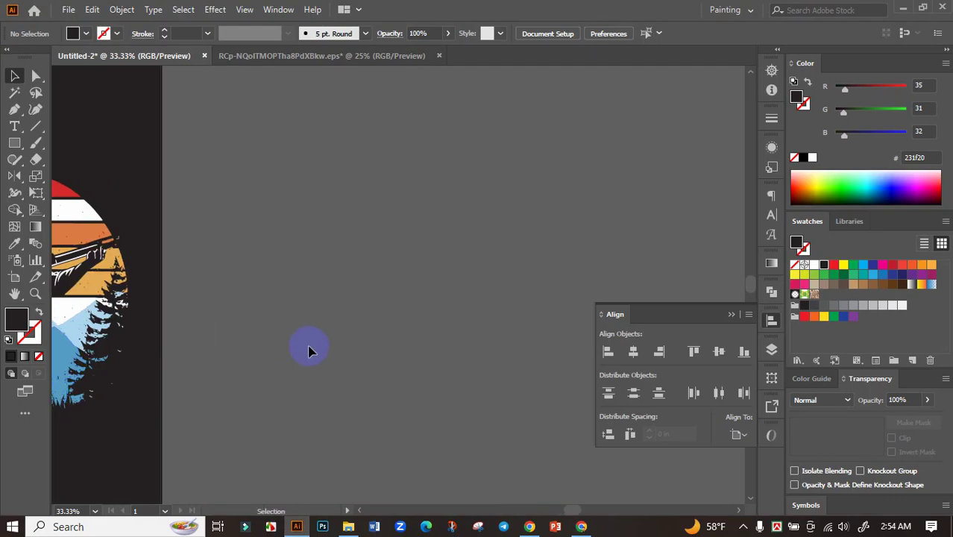
key(ctrl+v)
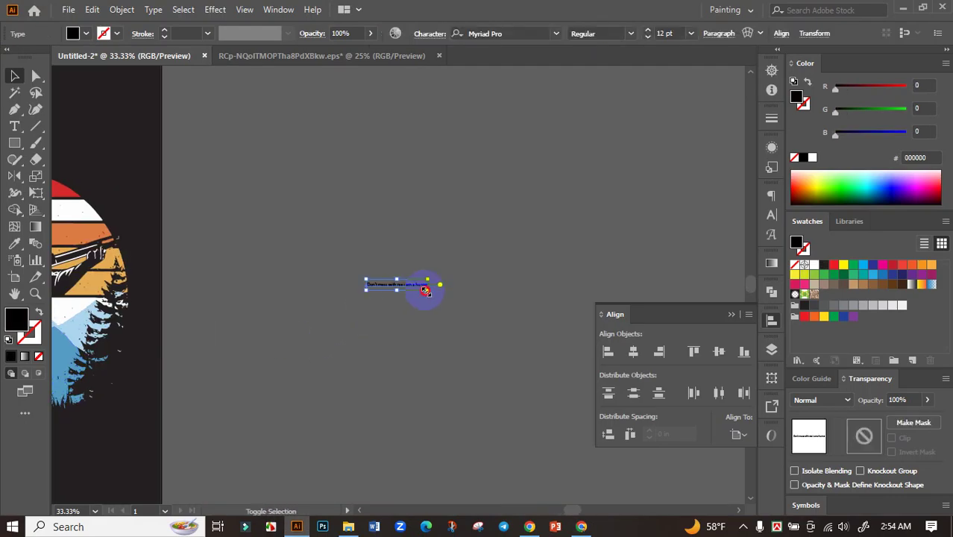
drag(425, 291, 553, 405)
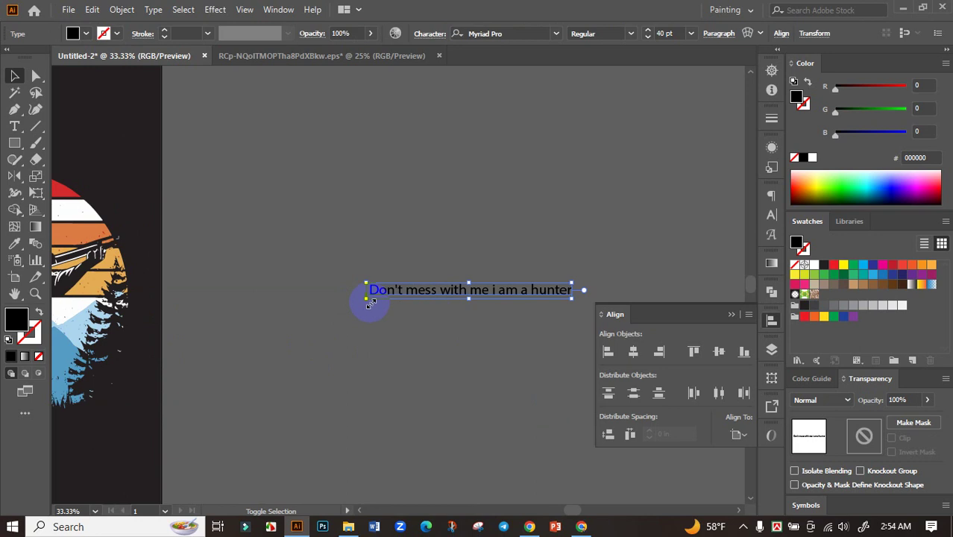
drag(371, 302, 320, 328)
Split the phrase by cutting "Don't mess with me" and pasting it as a separate text object, leaving "i am a hunter" beside it.
double_click(448, 294)
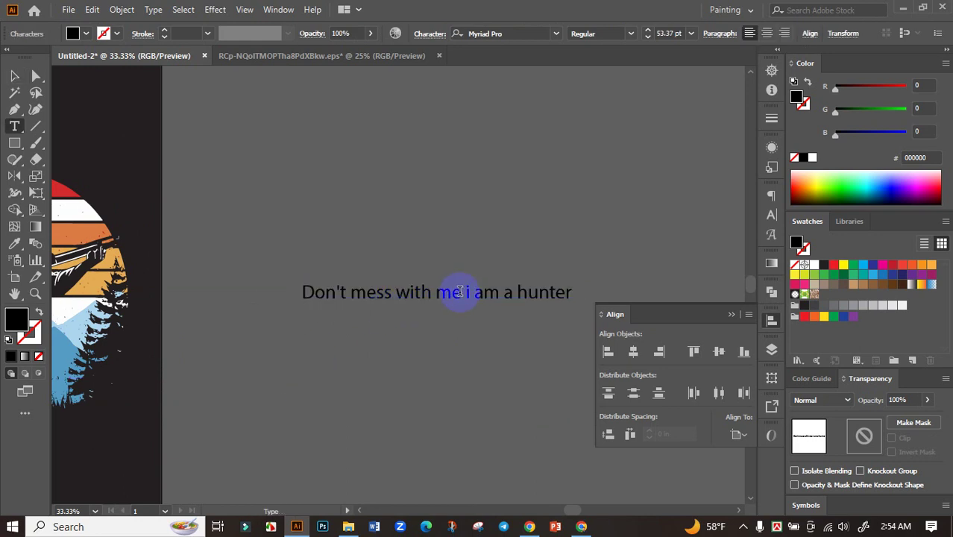
drag(461, 293, 228, 284)
key(BackSpace)
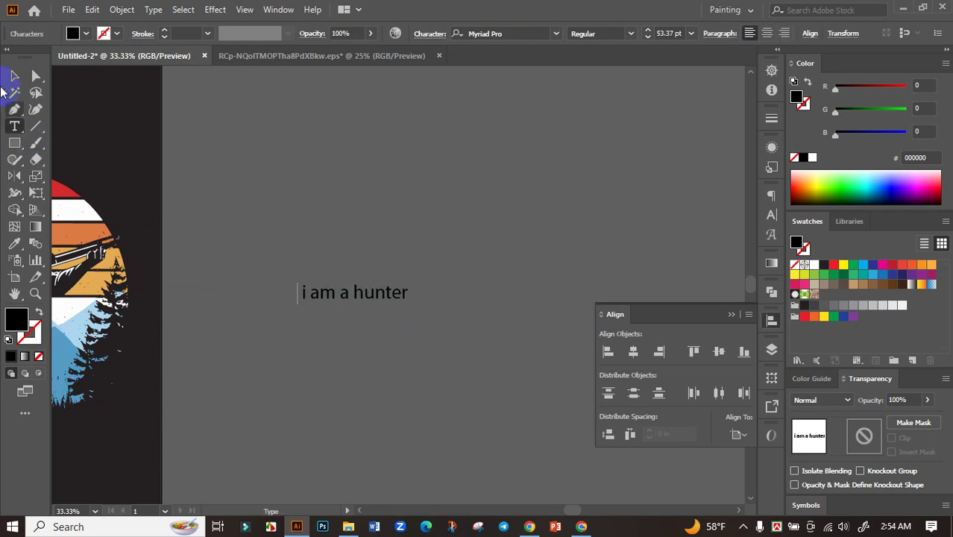
click(14, 76)
click(246, 219)
drag(247, 217, 533, 228)
key(ctrl+v)
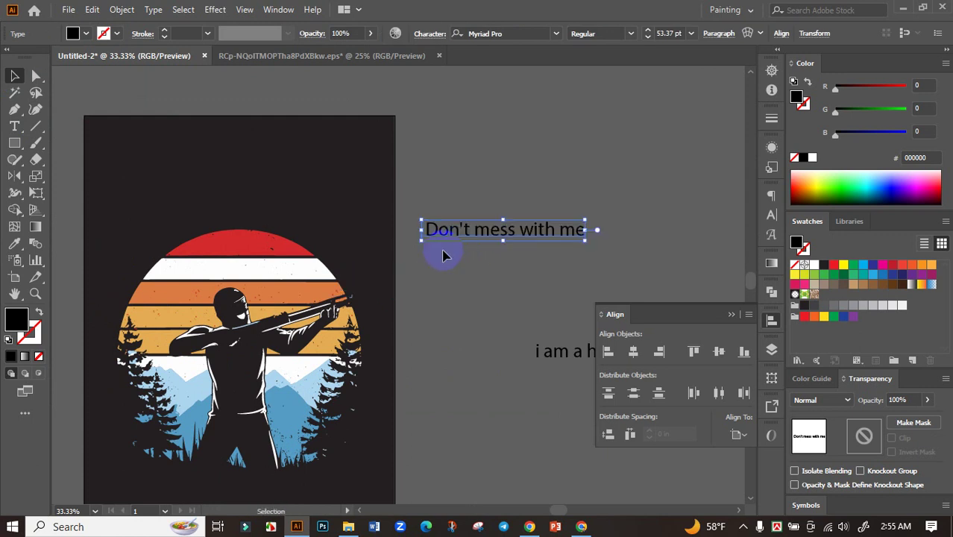
Set the "Don't mess with me" text to all caps and move it higher beside the artboard.
click(770, 217)
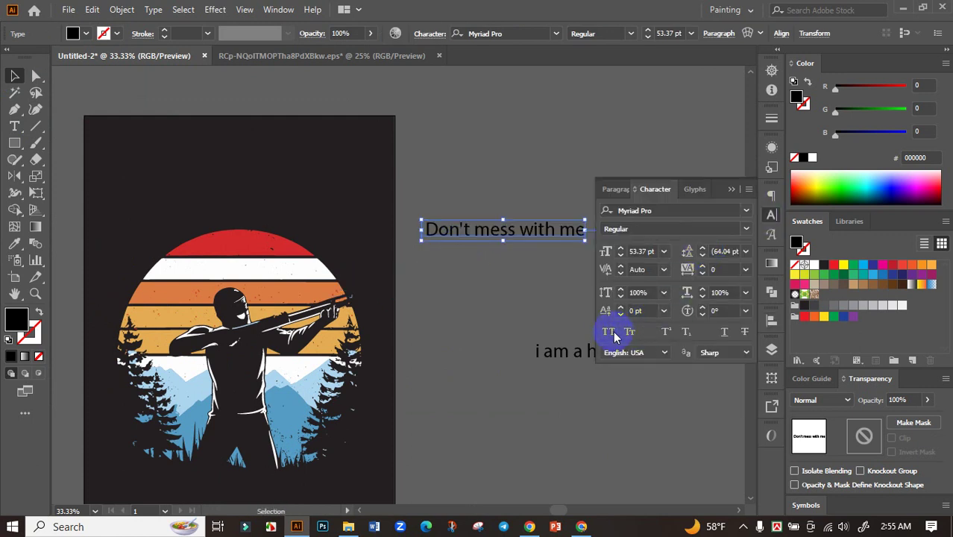
click(610, 333)
drag(546, 237, 563, 182)
click(468, 209)
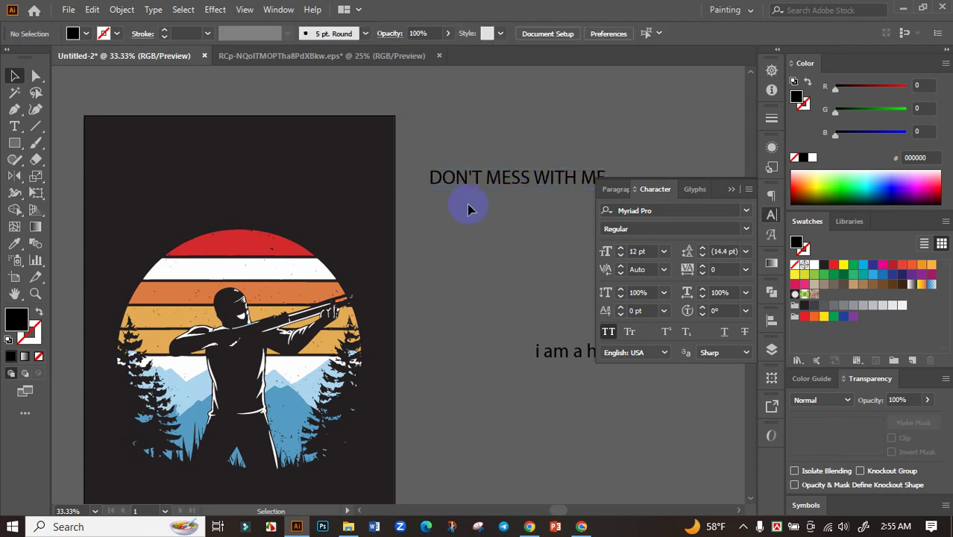
Change the DON'T MESS WITH ME text's font to Bowlby One SC Regular and reposition it slightly higher.
double_click(501, 182)
key(ctrl+a)
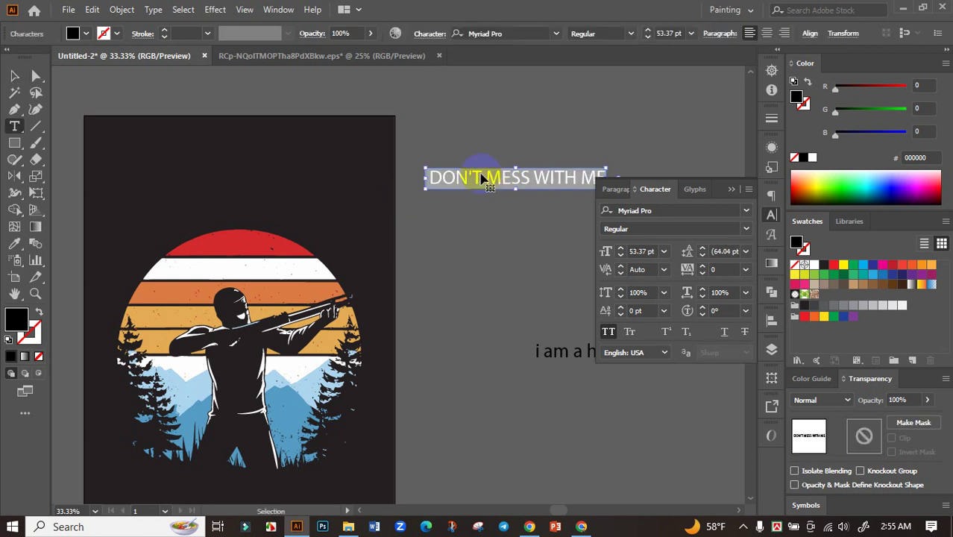
click(14, 75)
click(542, 33)
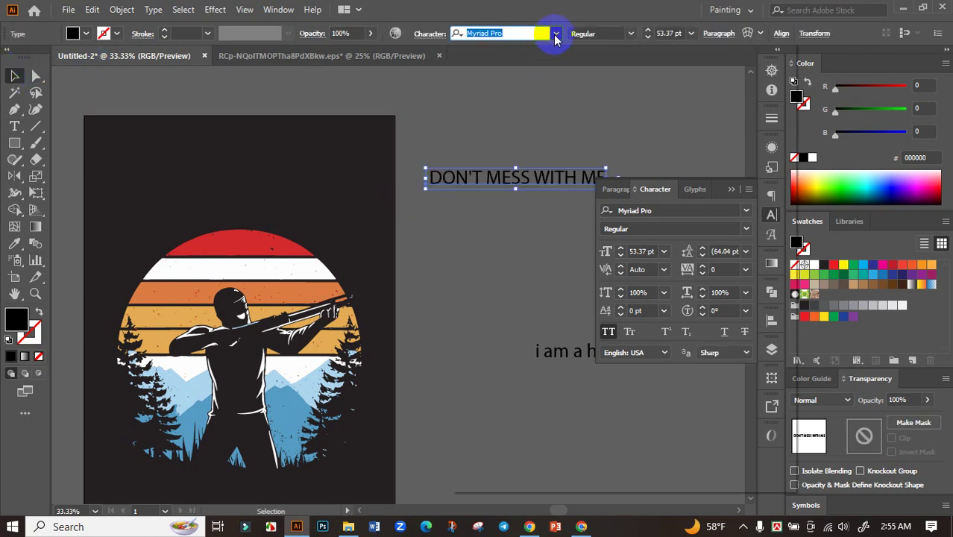
click(555, 34)
click(648, 123)
drag(542, 183, 529, 162)
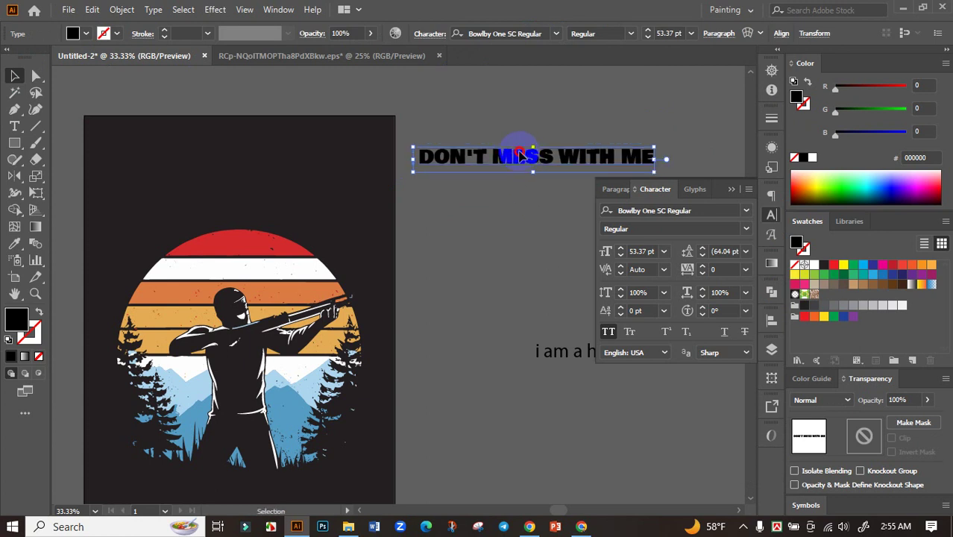
Copy all the characters of the DON'T MESS WITH ME text and deselect it.
triple_click(520, 154)
key(ctrl+c)
click(14, 75)
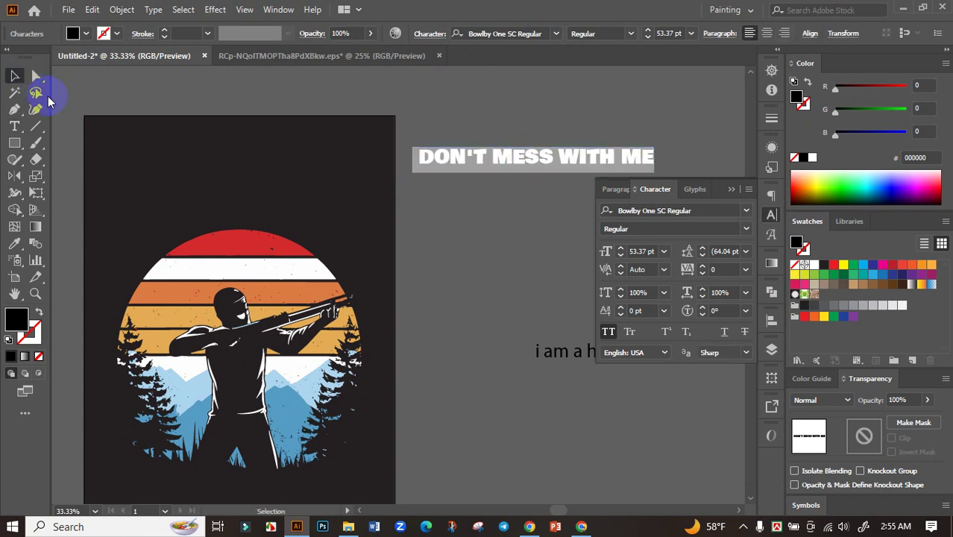
click(436, 256)
Draw a circle over the hunter artwork, roughly matching the sunset circle's size and center.
scroll(308, 252, down, 2)
click(14, 143)
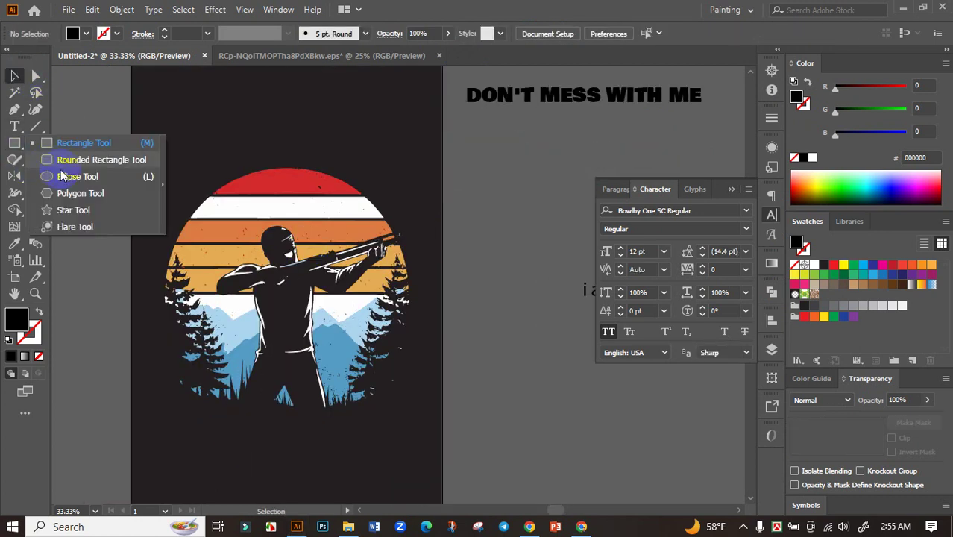
click(67, 172)
drag(294, 296, 417, 390)
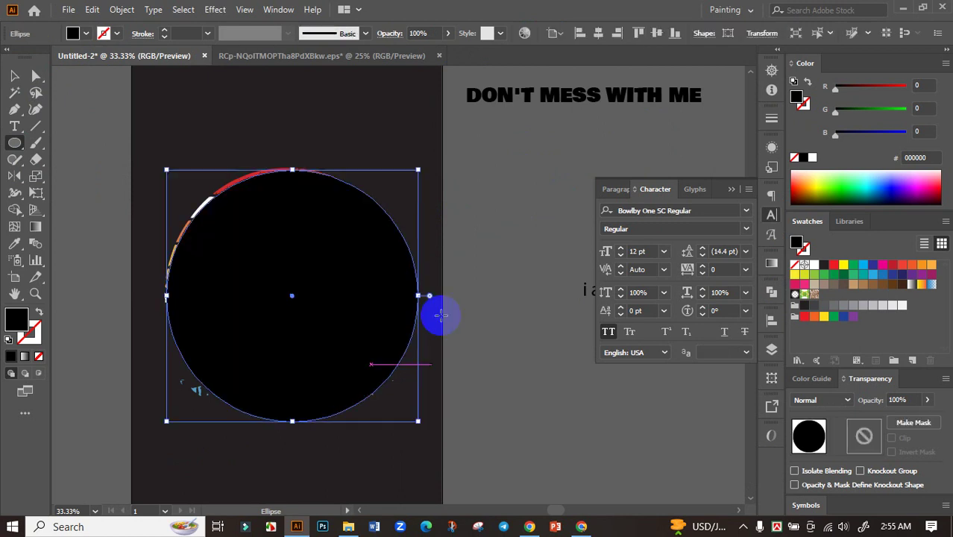
key(v)
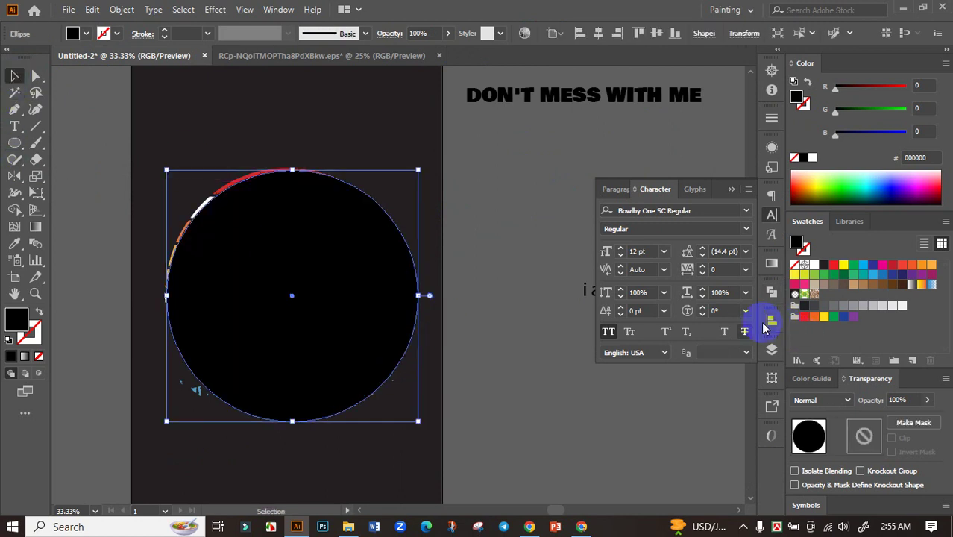
Center the black circle horizontally on the artboard and move it up about 0.08 in to meet the sunset's top edge.
click(770, 320)
click(631, 354)
click(414, 273)
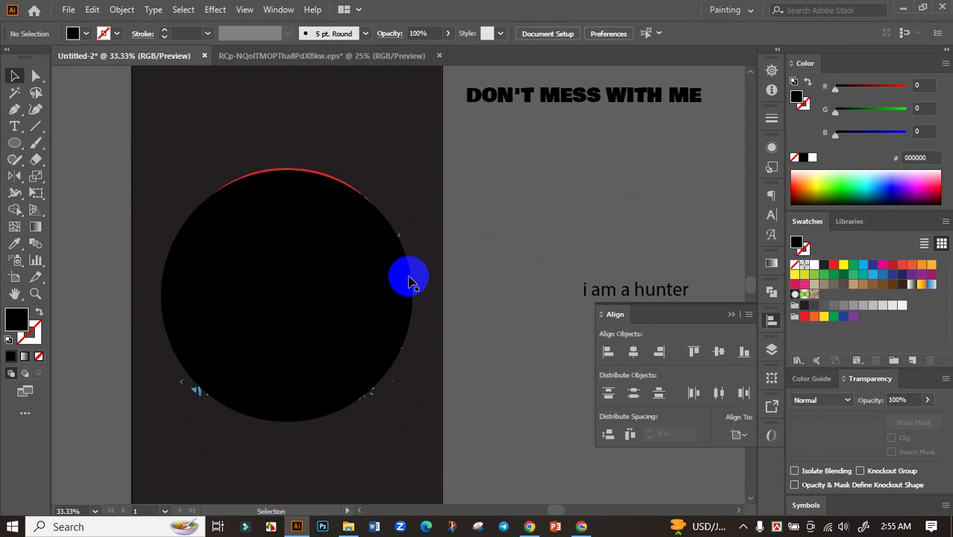
click(315, 249)
scroll(283, 187, up, 3)
click(285, 185)
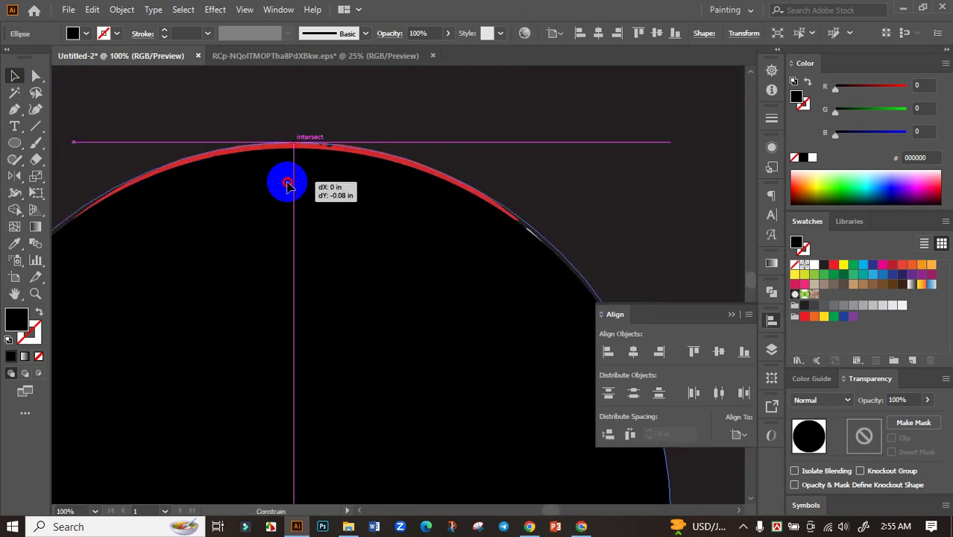
scroll(315, 209, down, 4)
click(399, 236)
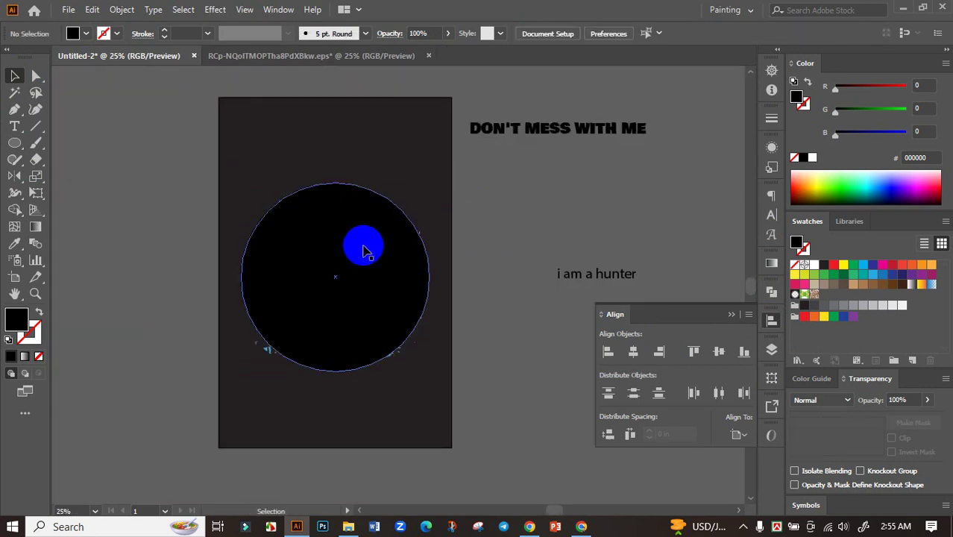
Use Type on a Path to place the copied DON'T MESS WITH ME text along the circle, starting at its left side.
click(366, 247)
scroll(292, 257, up, 2)
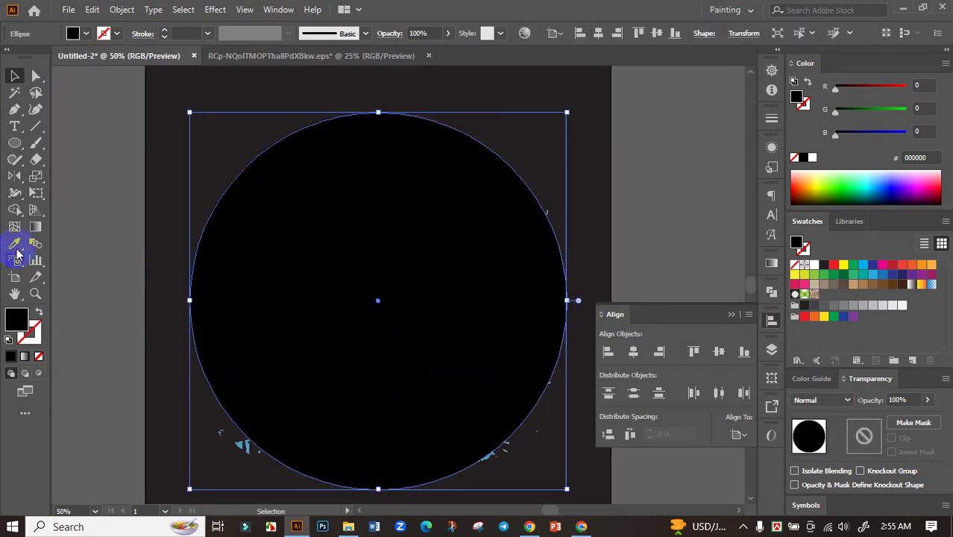
drag(11, 134, 82, 157)
click(191, 299)
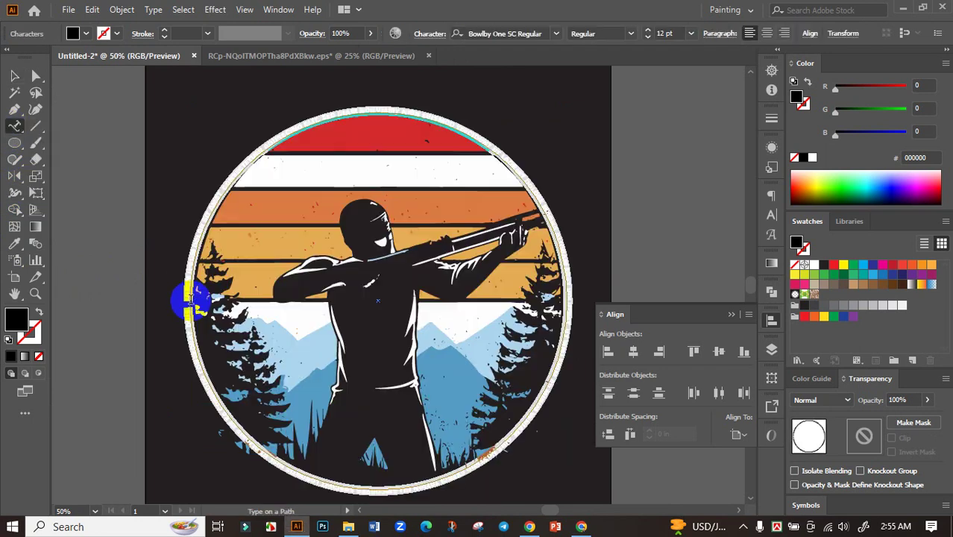
key(ctrl+v)
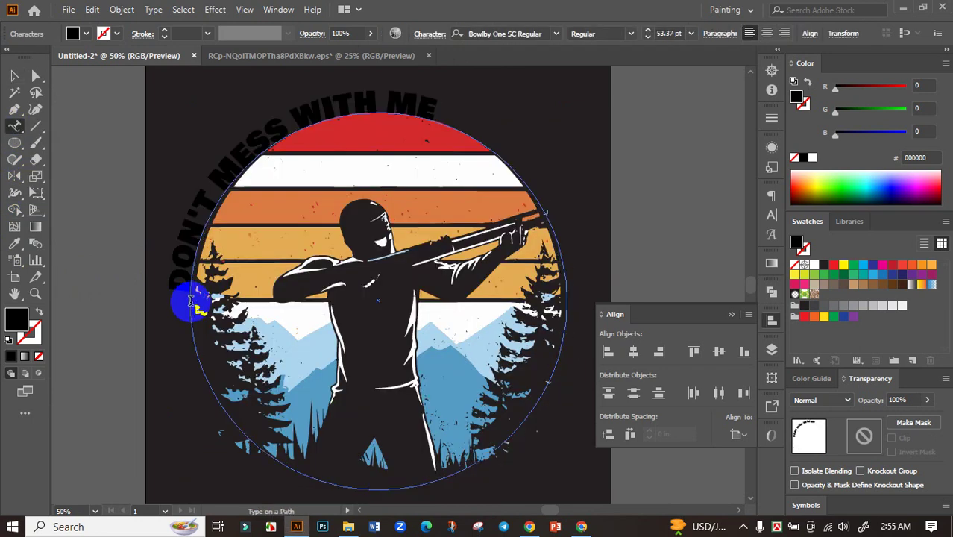
click(14, 75)
click(471, 195)
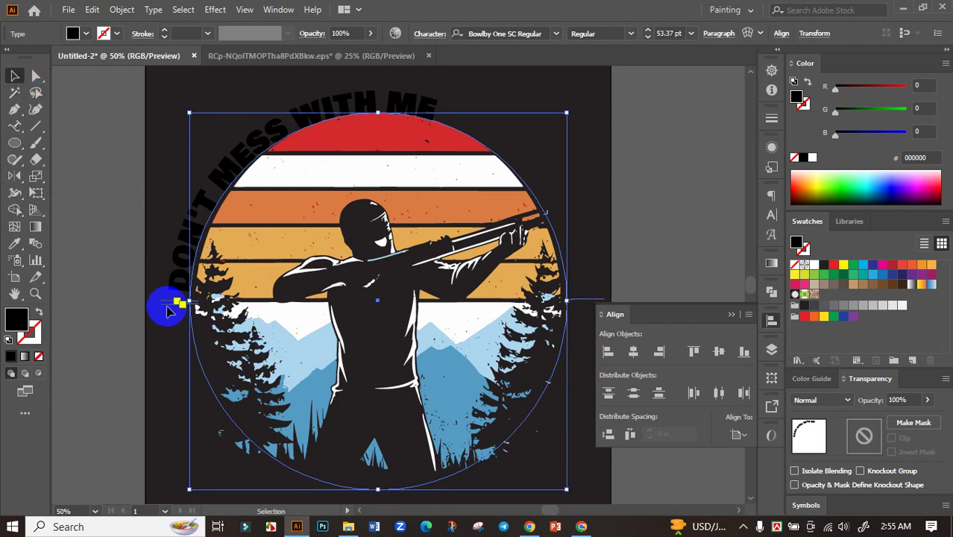
Adjust the path text's bracket to span the circle's upper half and center-align the text over the sunset.
drag(173, 313, 607, 304)
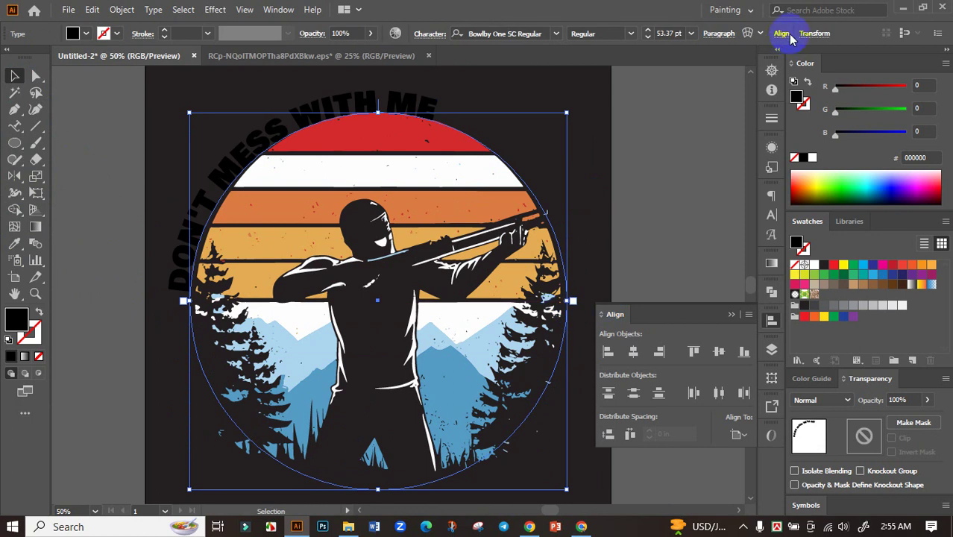
click(718, 33)
click(608, 58)
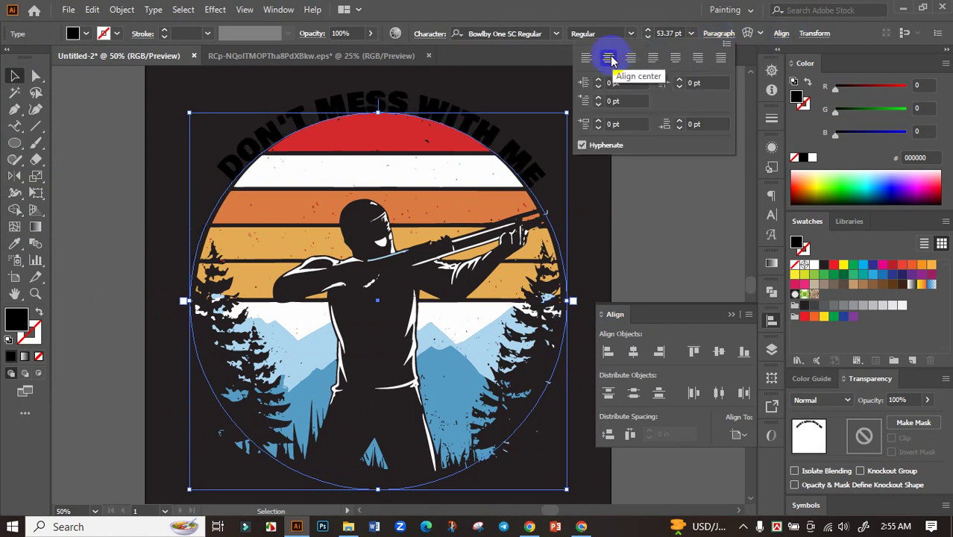
Fill the curved DON'T MESS WITH ME text with white and set its font size to 76 pt.
click(818, 262)
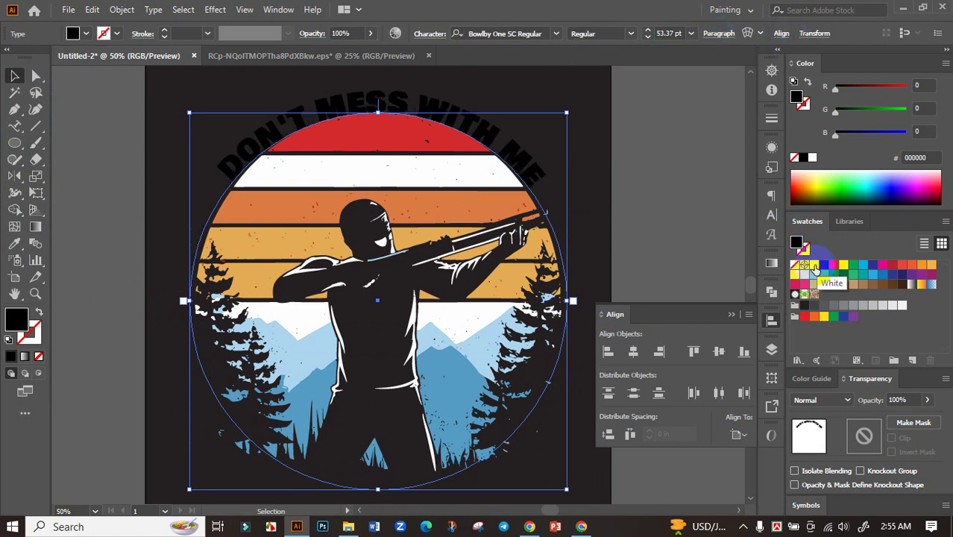
click(814, 266)
click(13, 76)
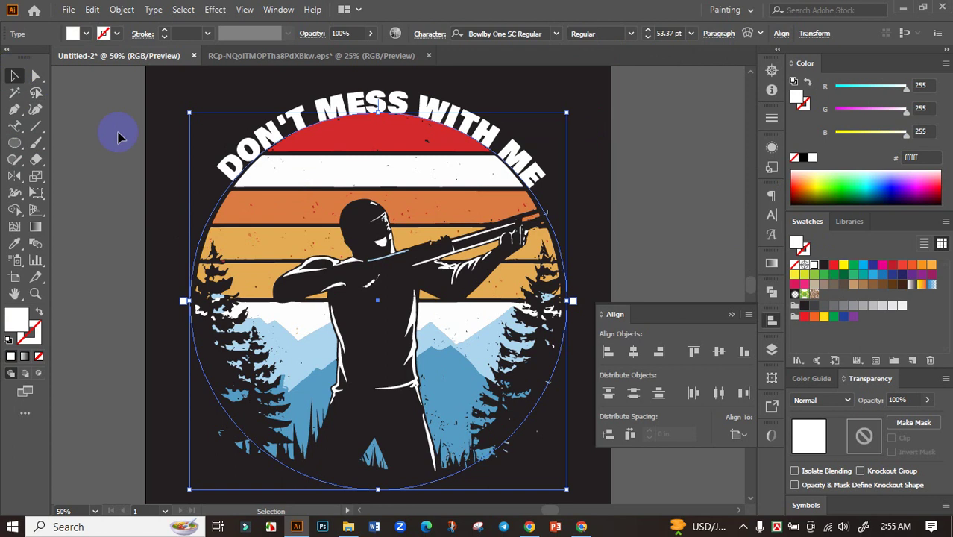
drag(649, 35, 647, 38)
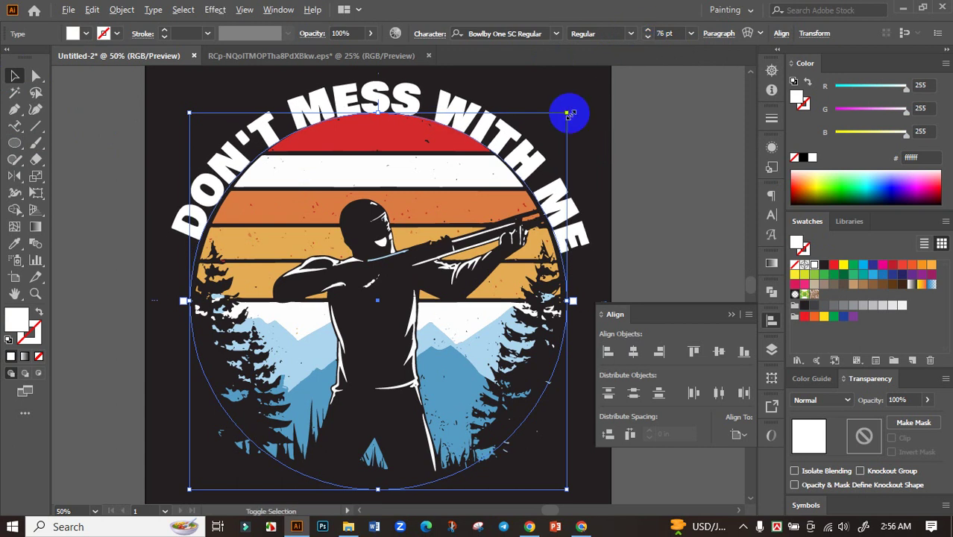
Enlarge the curved text and its circle slightly about the center to 77.85 pt, fine-tune its right bracket, and deselect it.
drag(567, 112, 572, 109)
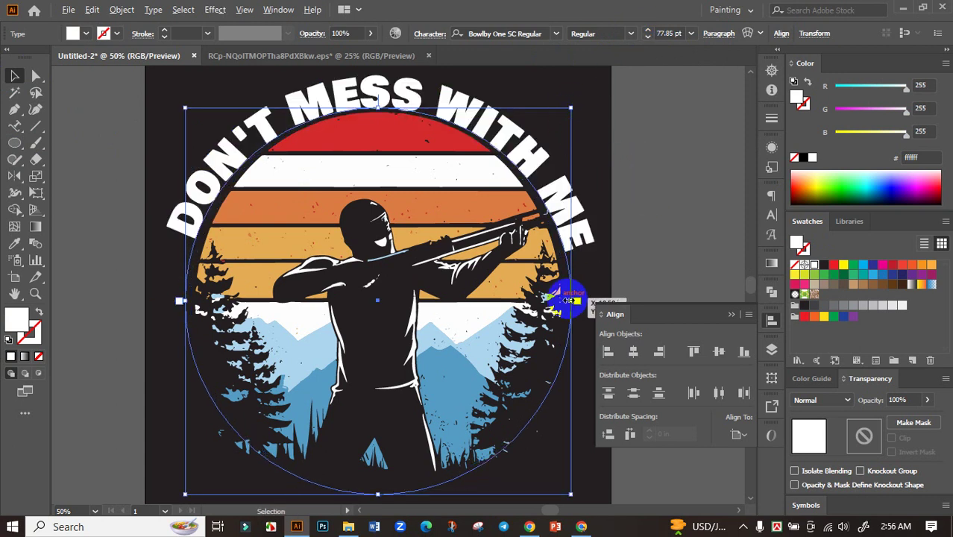
drag(569, 300, 565, 299)
click(666, 256)
scroll(635, 254, down, 2)
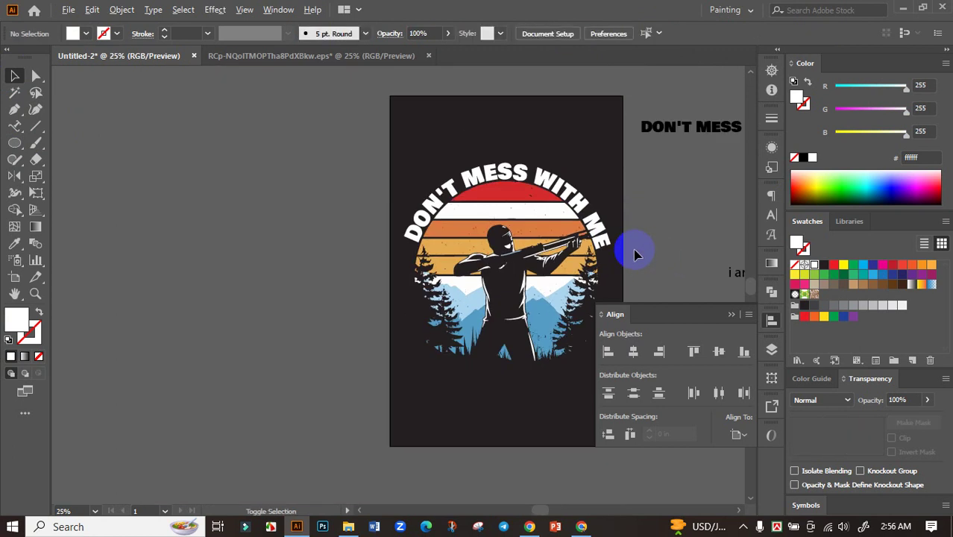
drag(635, 254, 431, 187)
click(432, 187)
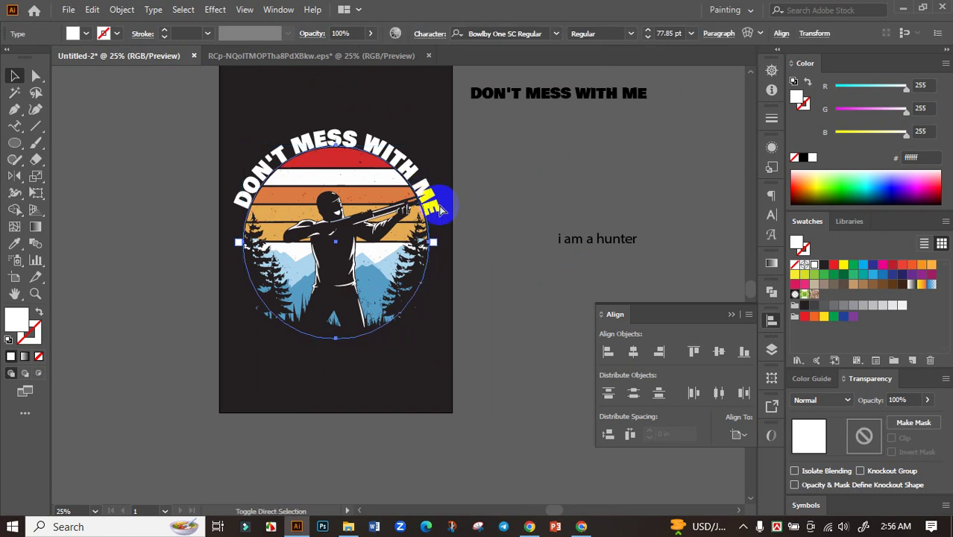
click(441, 212)
click(489, 203)
drag(488, 203, 503, 244)
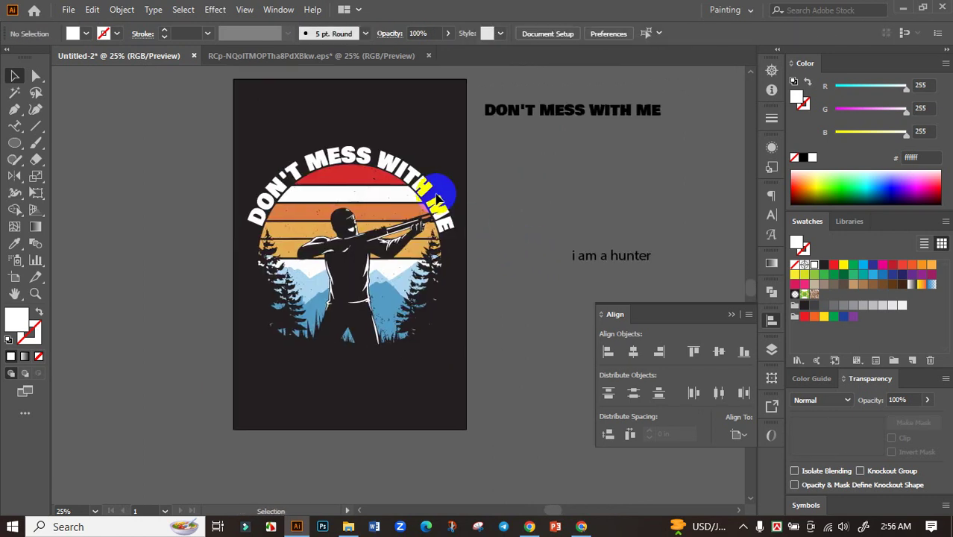
Cut the words "i am a" out of the "i am a hunter" text beside the artboard and deselect the remaining word.
drag(597, 217, 570, 180)
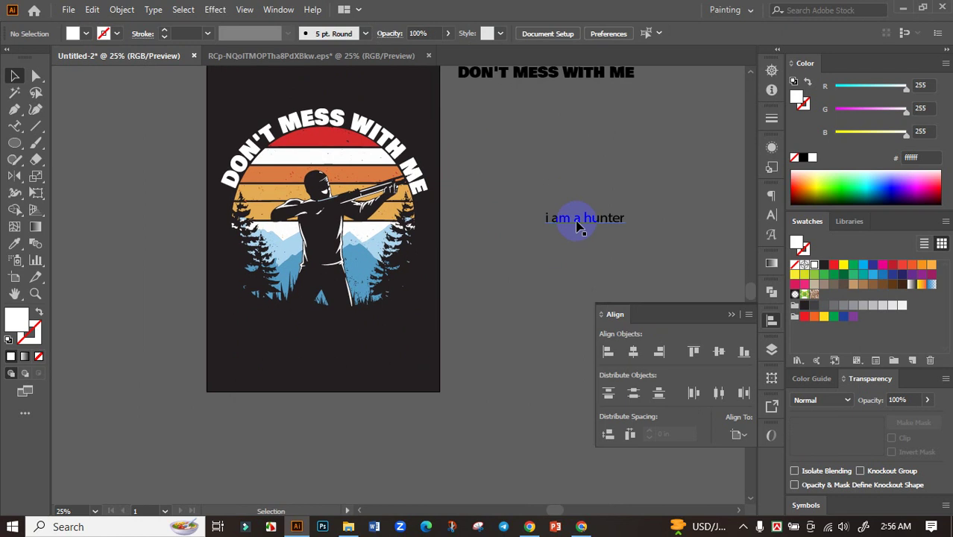
double_click(579, 224)
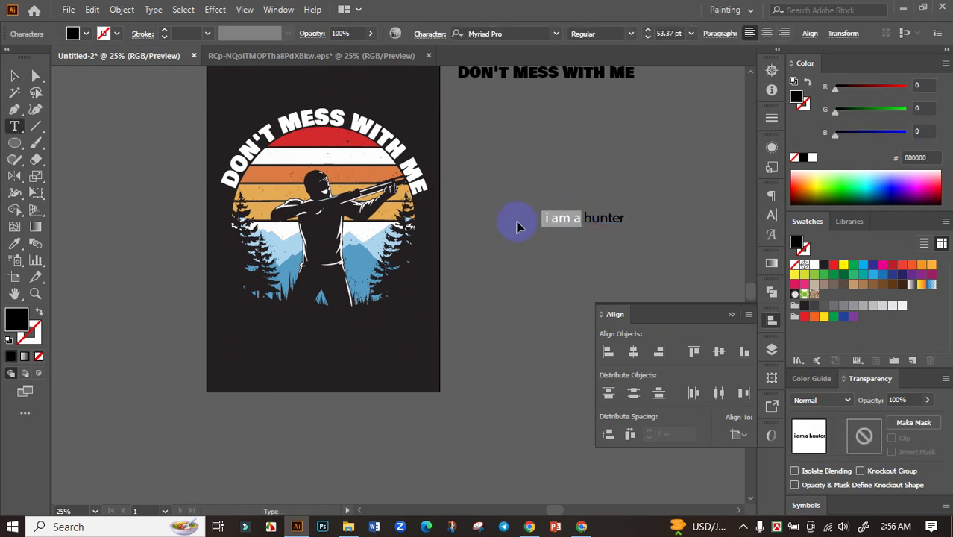
key(BackSpace)
click(14, 75)
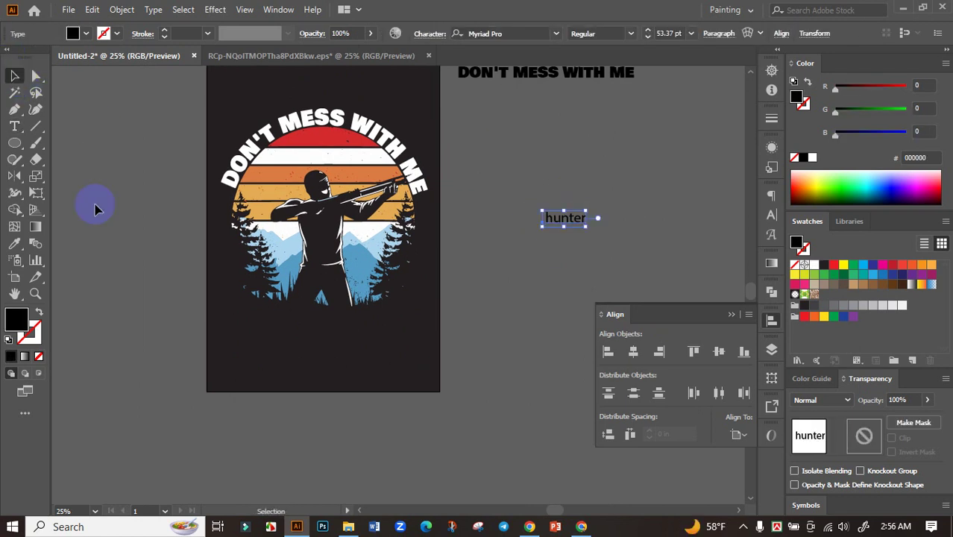
click(136, 247)
Paste "i am a" as separate text on the dark area below the hunter artwork and fill it with white.
scroll(315, 305, down, 2)
alt+scroll(315, 305, up, 3)
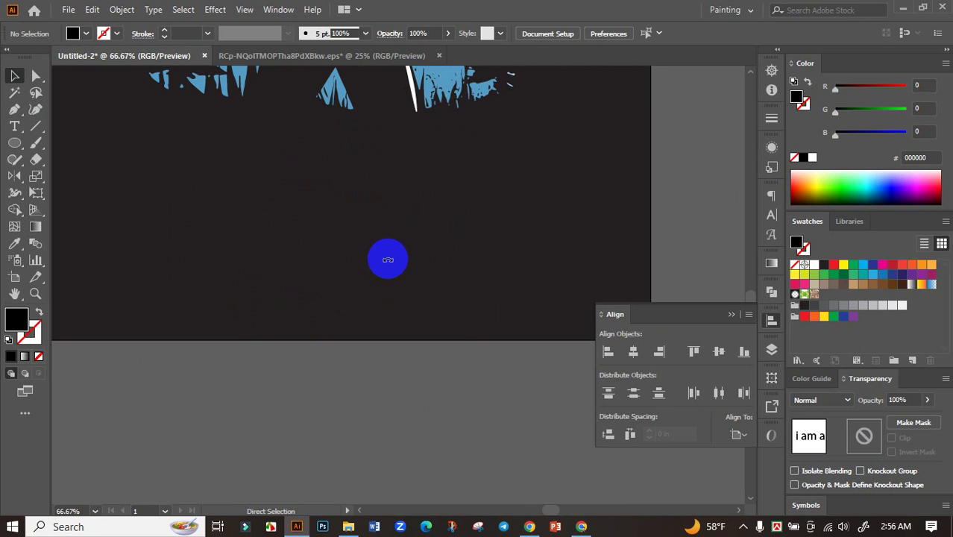
key(ctrl+v)
drag(377, 264, 311, 196)
click(814, 265)
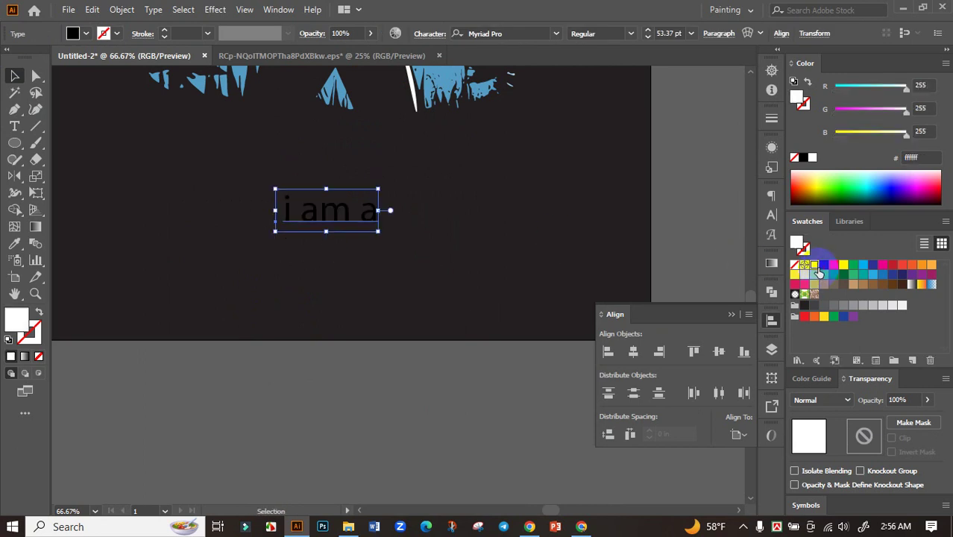
Set the "i am a" text to all caps and change its font to Bowlby One SC Regular.
click(773, 214)
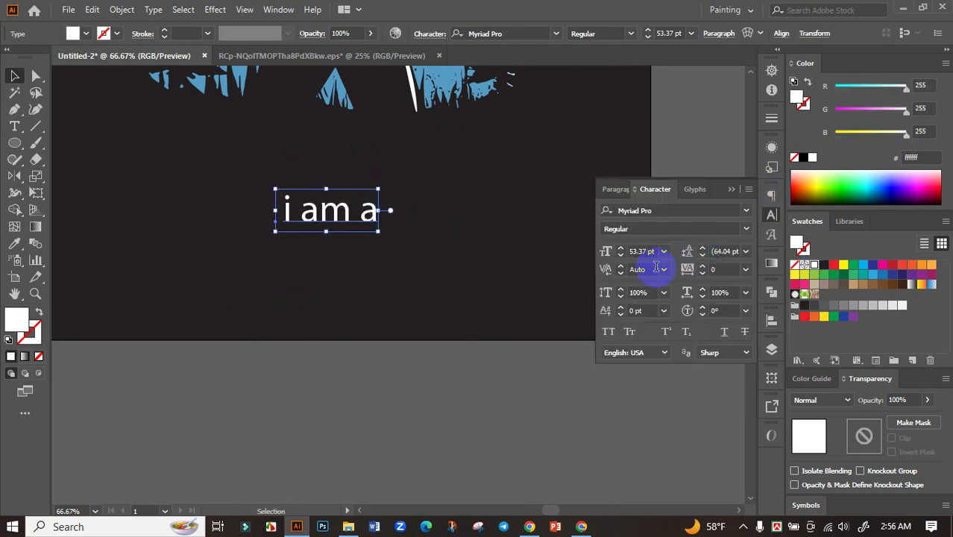
click(608, 333)
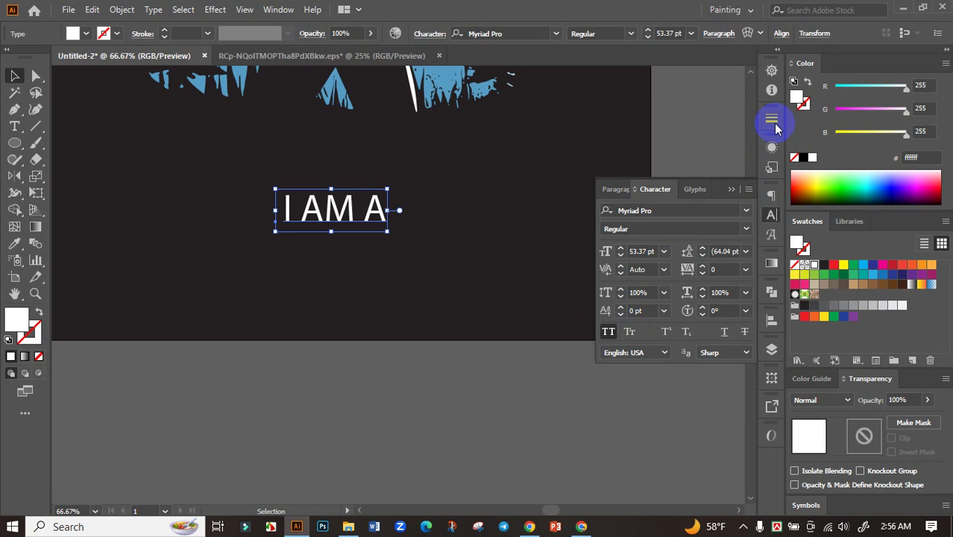
click(556, 33)
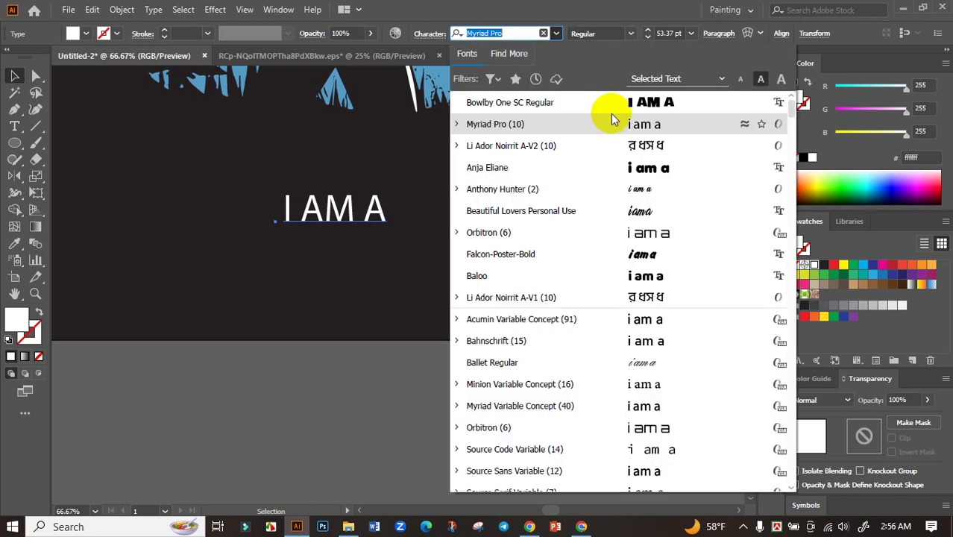
click(600, 100)
Enlarge the I AM A text to 61.64 pt directly beneath the hunter, center it horizontally on the artboard, and deselect it.
scroll(421, 235, down, 2)
drag(403, 215, 416, 198)
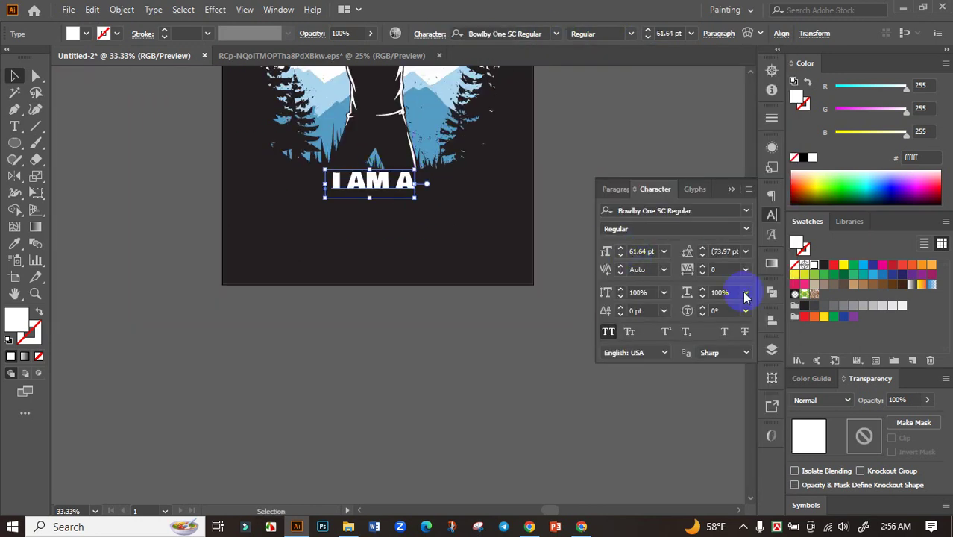
click(771, 320)
click(633, 351)
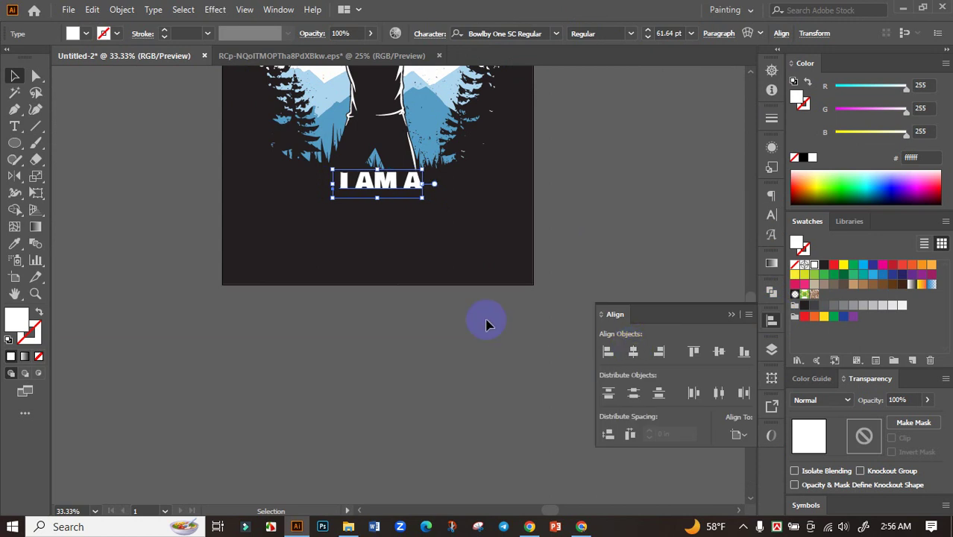
click(511, 273)
drag(511, 273, 451, 417)
click(364, 349)
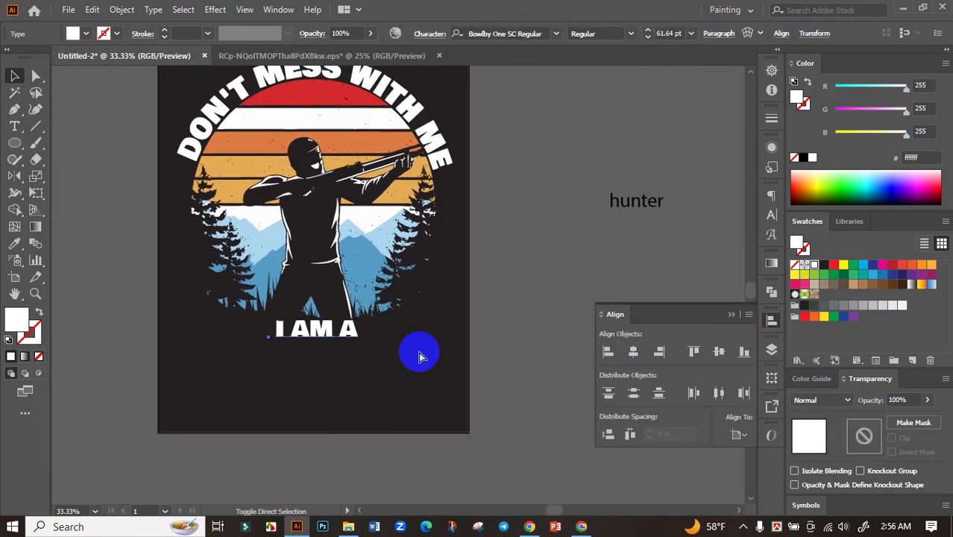
key(ctrl+g)
click(562, 250)
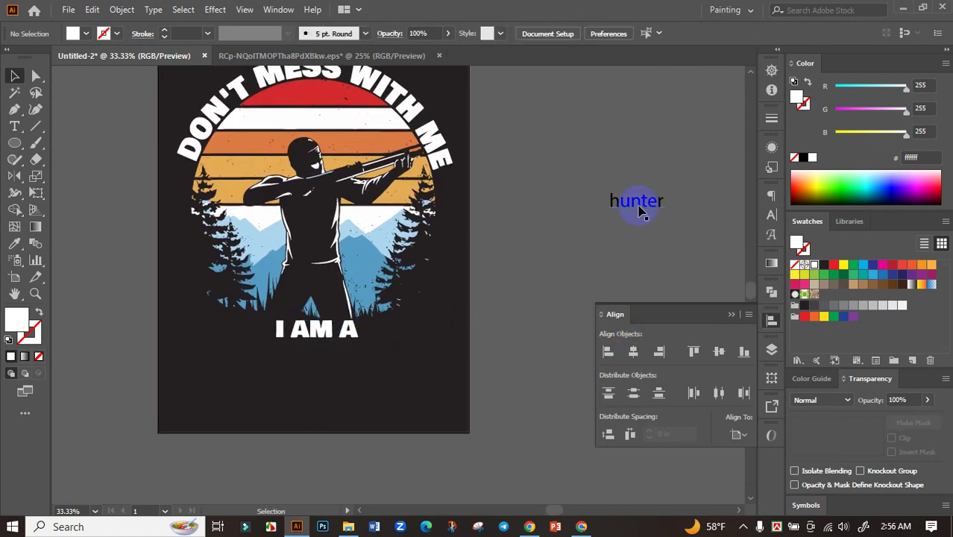
Move the hunter text below I AM A and format it in all caps, white fill and Bowlby One SC Regular.
drag(638, 202, 323, 372)
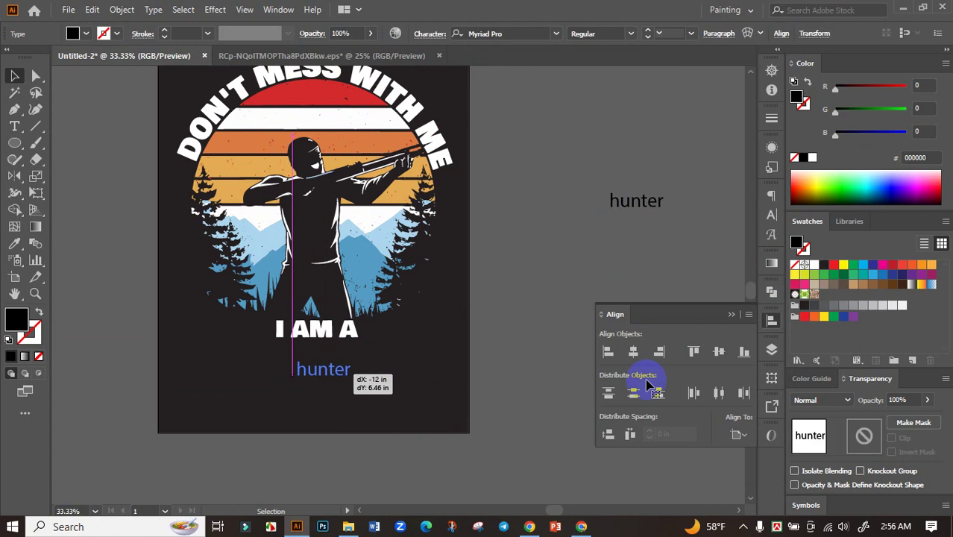
click(771, 217)
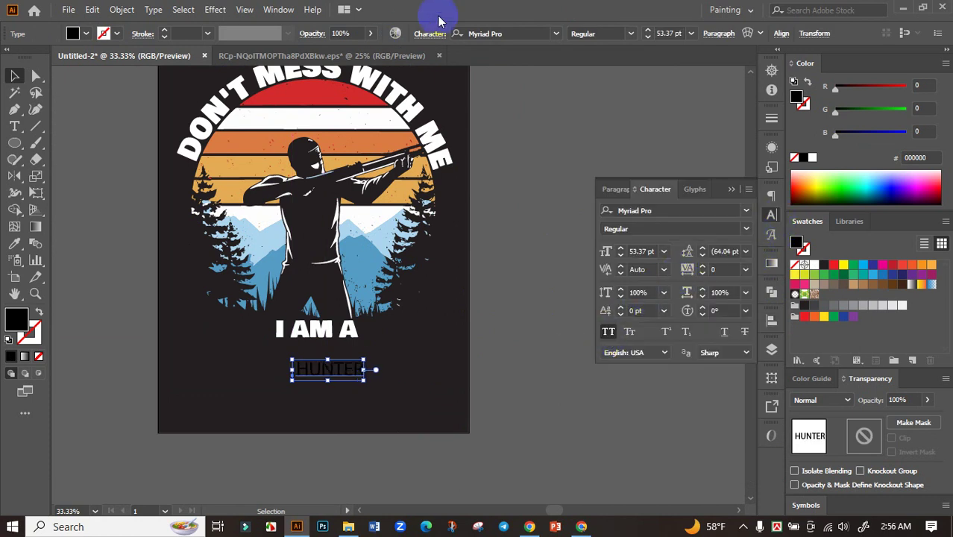
click(811, 261)
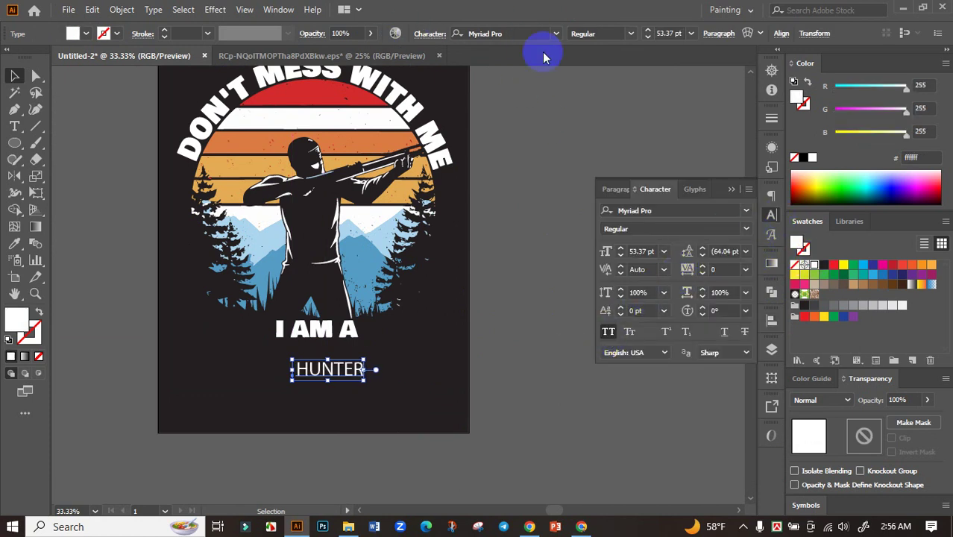
click(555, 34)
click(643, 103)
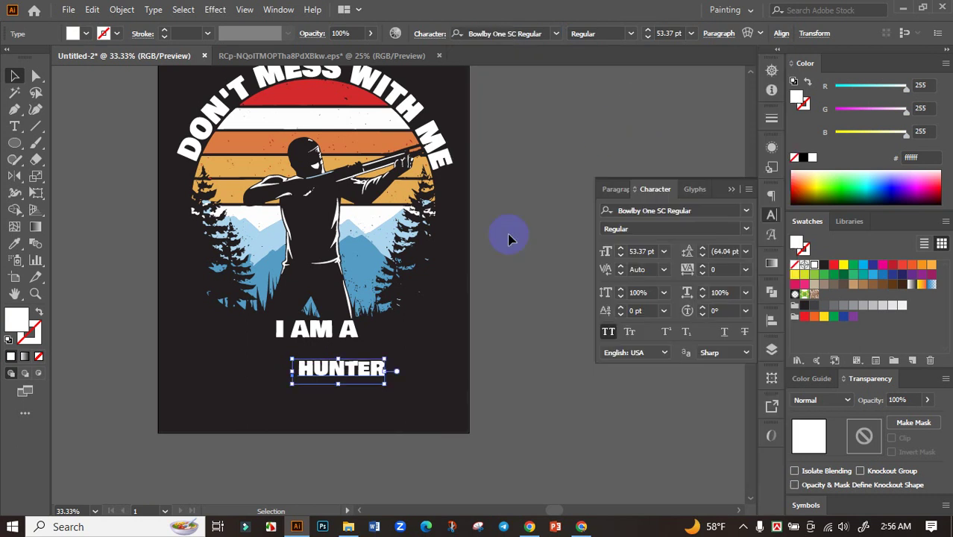
Enlarge the HUNTER text to 146.82 pt and position it centered beneath I AM A.
drag(375, 368, 402, 363)
scroll(395, 364, up, 1)
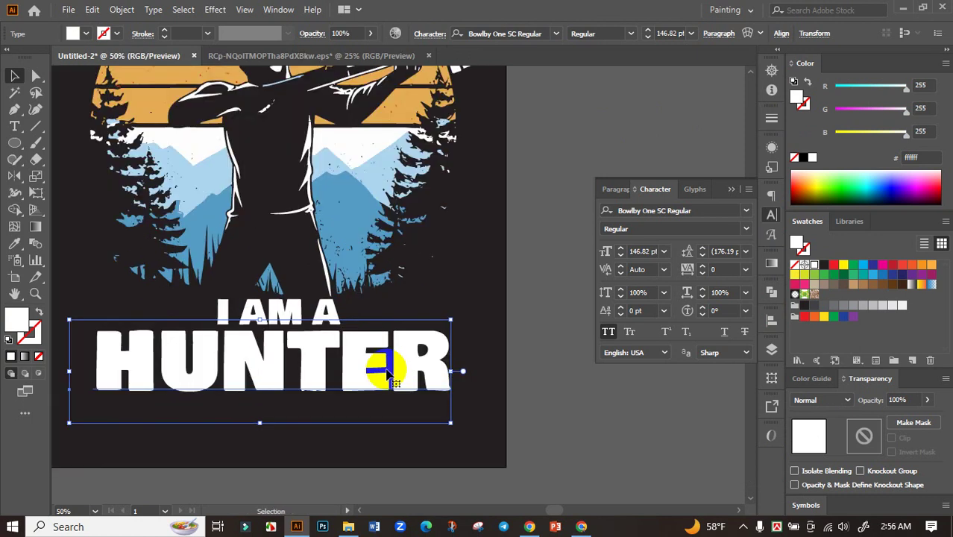
scroll(388, 369, down, 1)
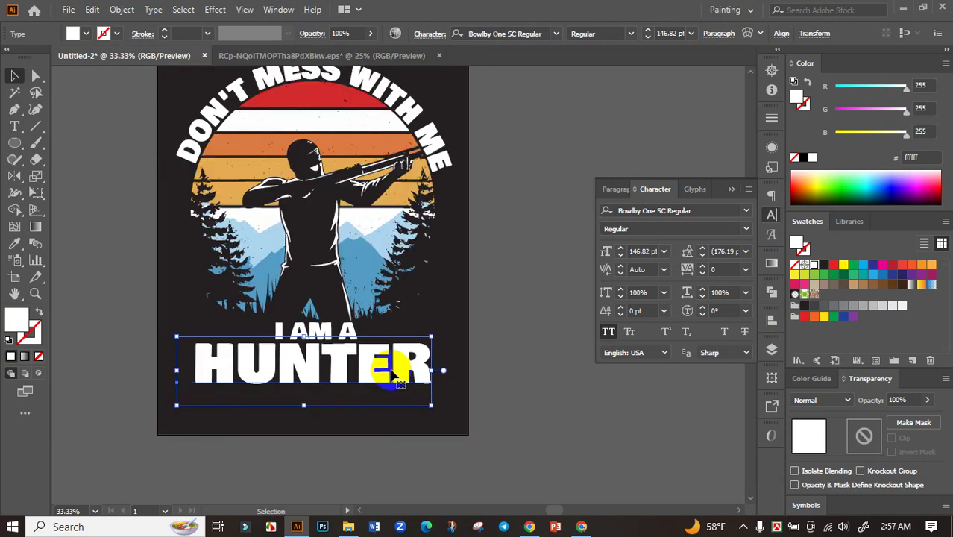
Warp the HUNTER text with a horizontal Arc envelope at -11% bend.
click(719, 33)
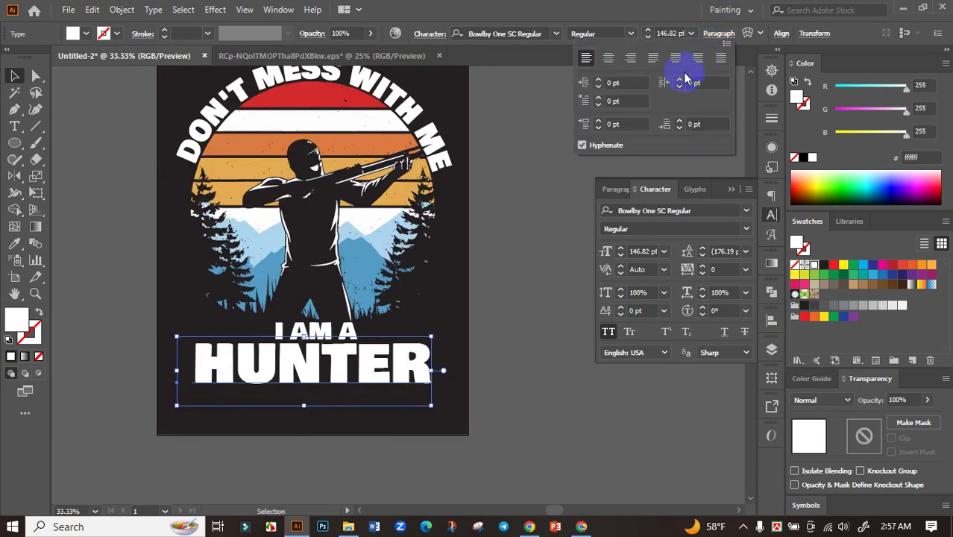
click(748, 34)
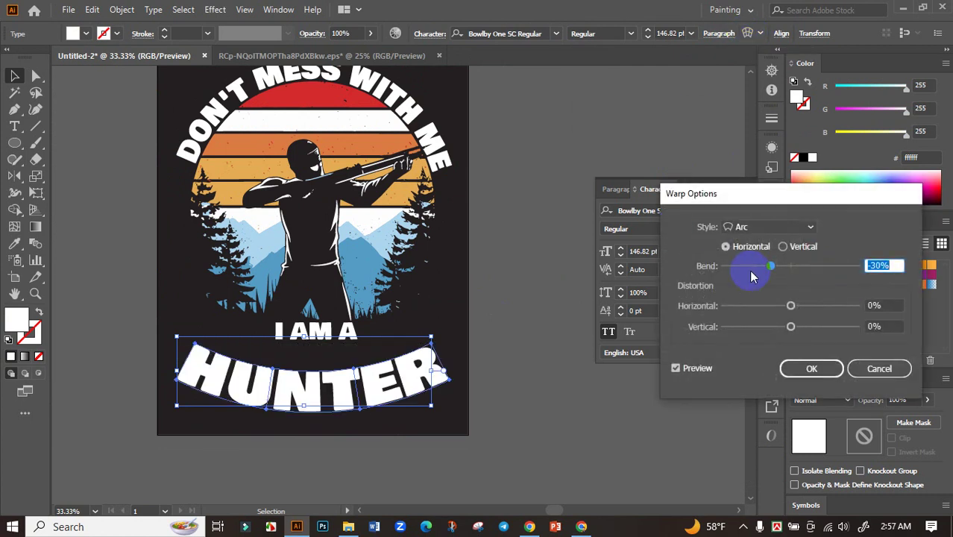
drag(777, 269, 782, 270)
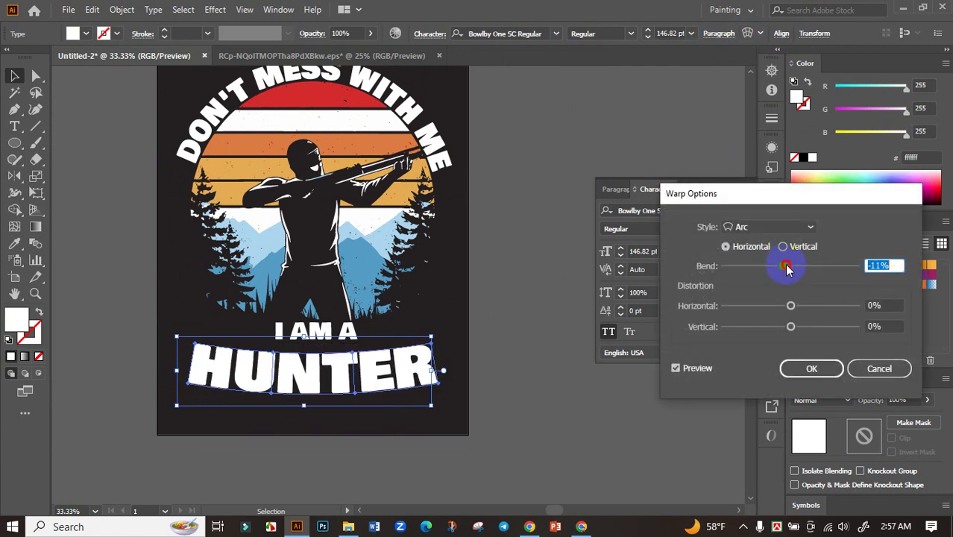
click(793, 368)
Nudge the arced HUNTER text upward until it sits right under I AM A, and deselect it.
scroll(341, 366, up, 1)
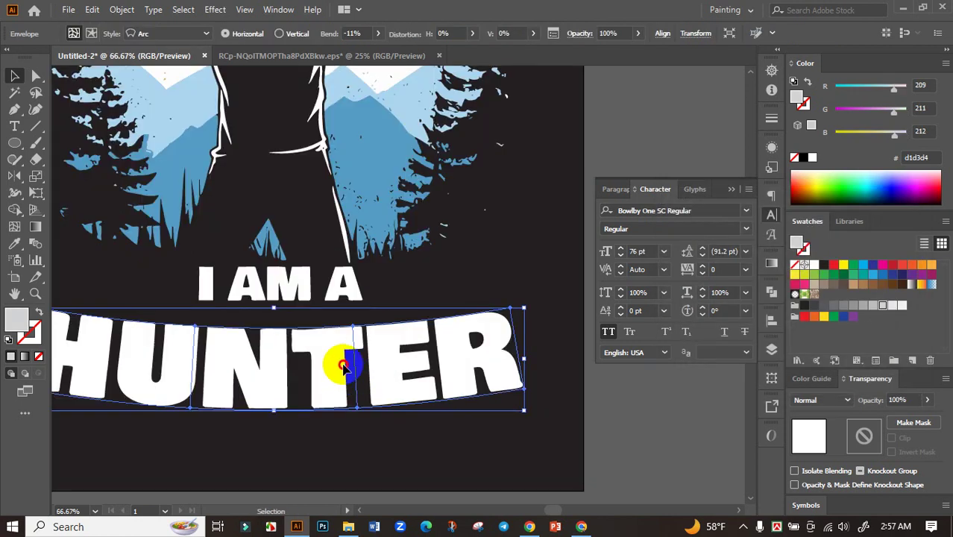
key(shift+Up)
key(shift+Up)
key(shift+Up)
key(shift+Up)
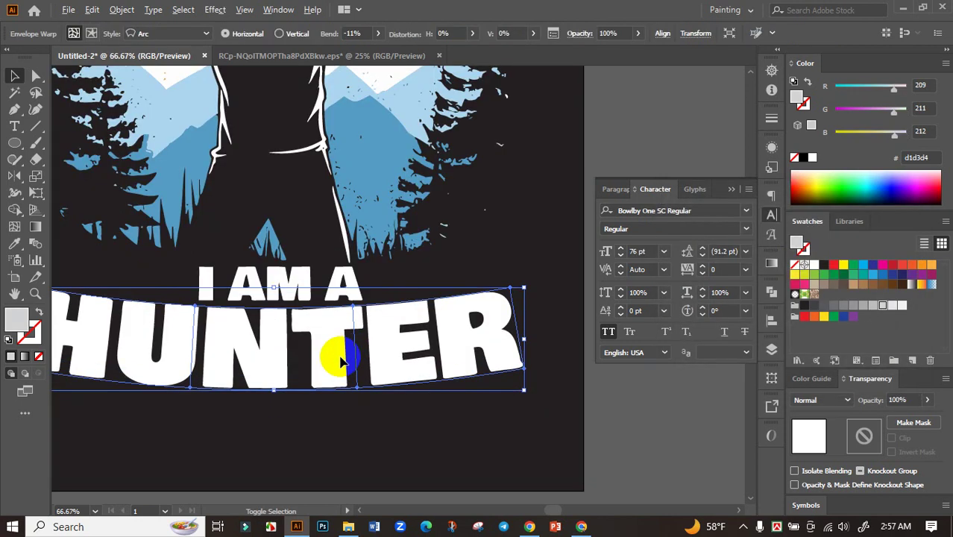
scroll(339, 361, down, 1)
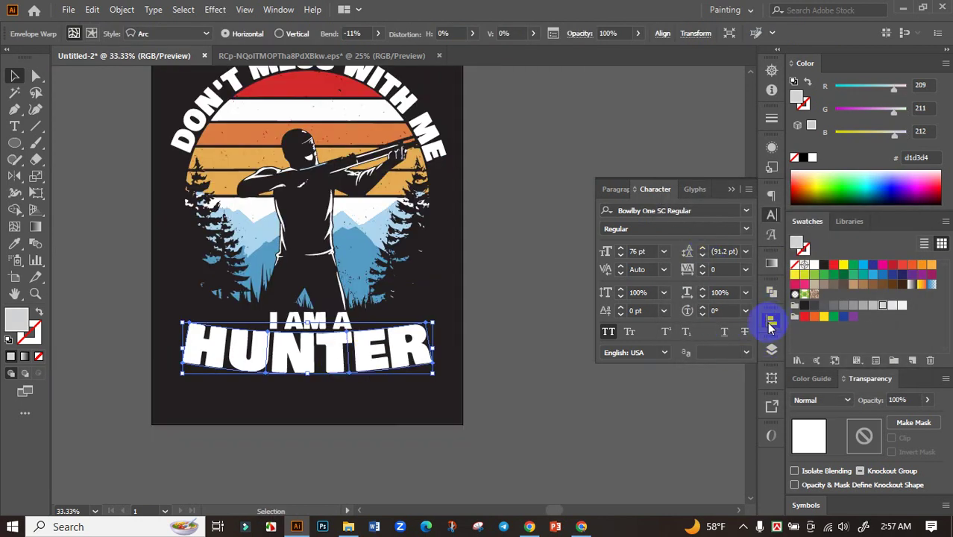
click(771, 322)
click(525, 340)
Expand the warped HUNTER text into editable shapes.
scroll(339, 362, up, 1)
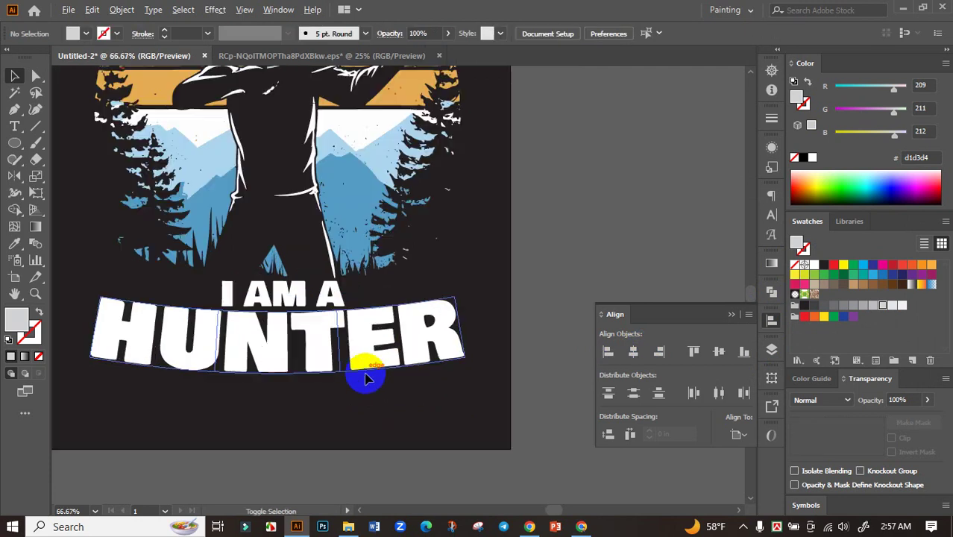
scroll(365, 378, down, 2)
click(417, 350)
click(122, 9)
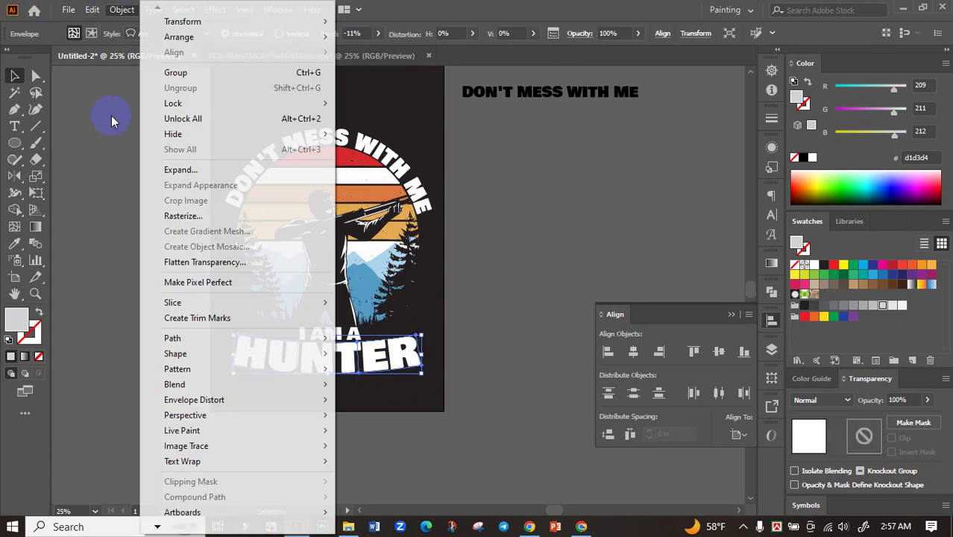
click(181, 169)
click(366, 337)
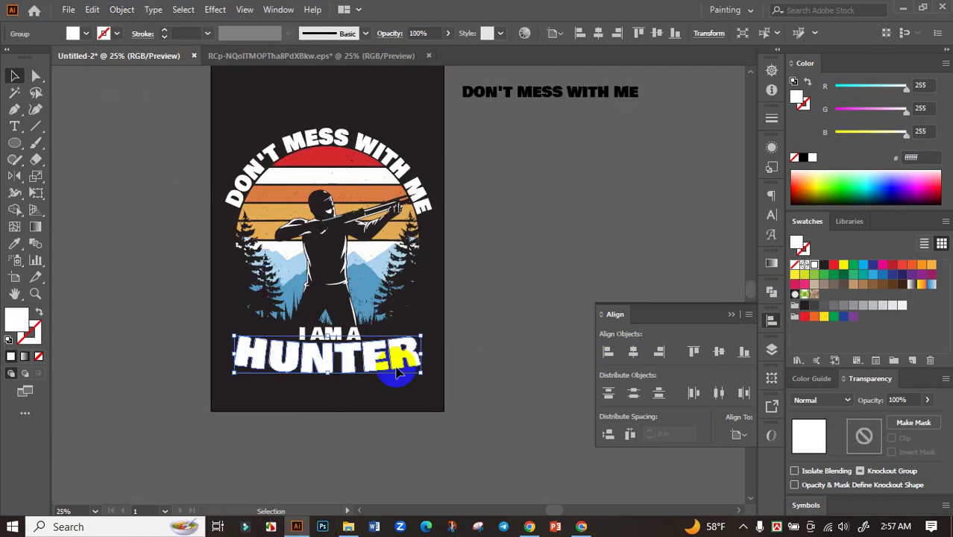
Ungroup the expanded HUNTER lettering twice to separate its individual letters.
scroll(398, 370, up, 2)
click(487, 323)
right_click(487, 325)
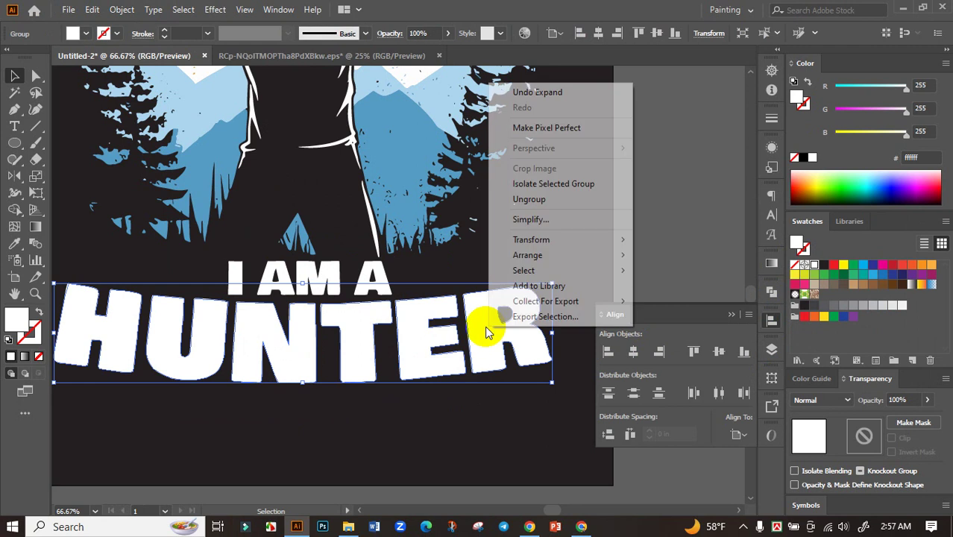
click(542, 204)
scroll(532, 277, down, 2)
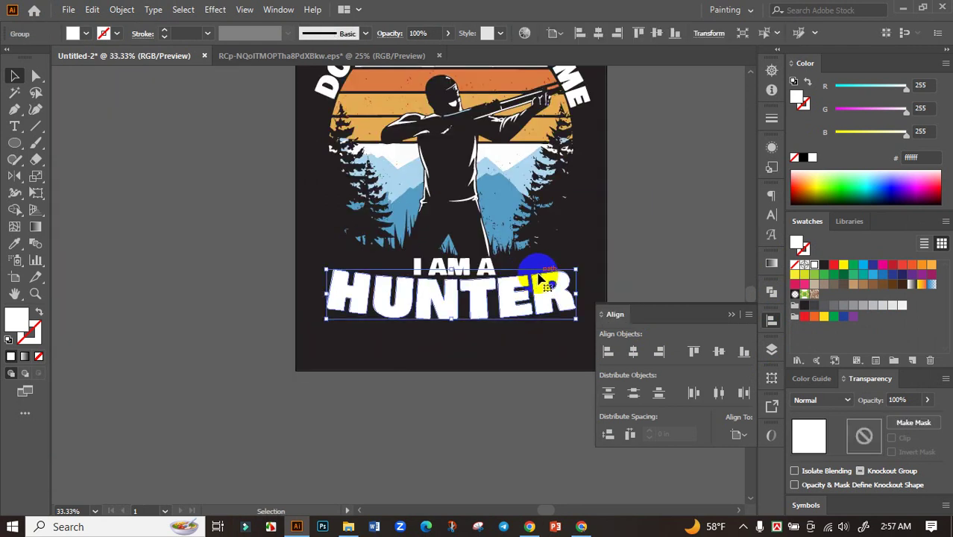
right_click(543, 277)
click(601, 142)
Select the outer letters H and R of HUNTER, stretch them upward to flank I AM A, and deselect them.
click(538, 298)
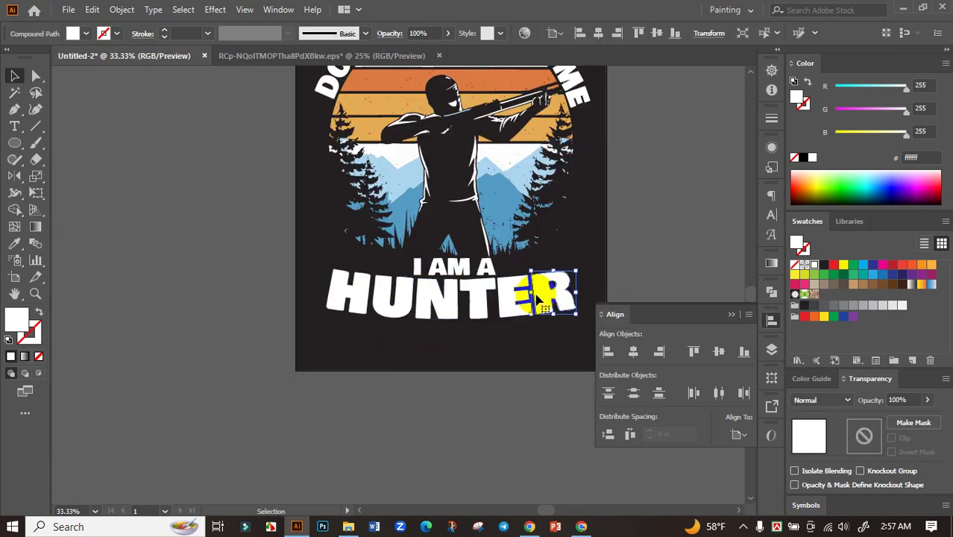
scroll(379, 298, up, 1)
click(330, 294)
scroll(418, 268, right, 2)
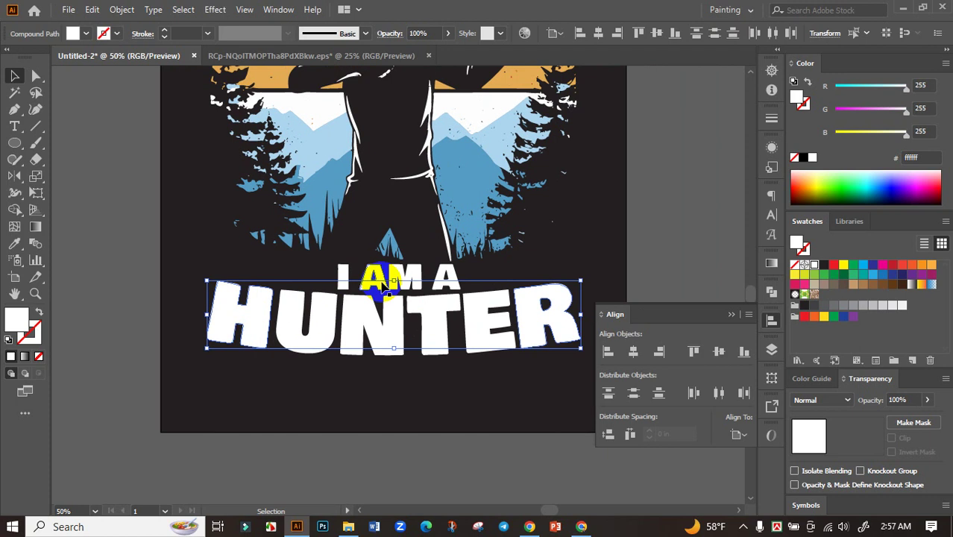
drag(393, 281, 395, 262)
scroll(557, 271, down, 1)
click(558, 270)
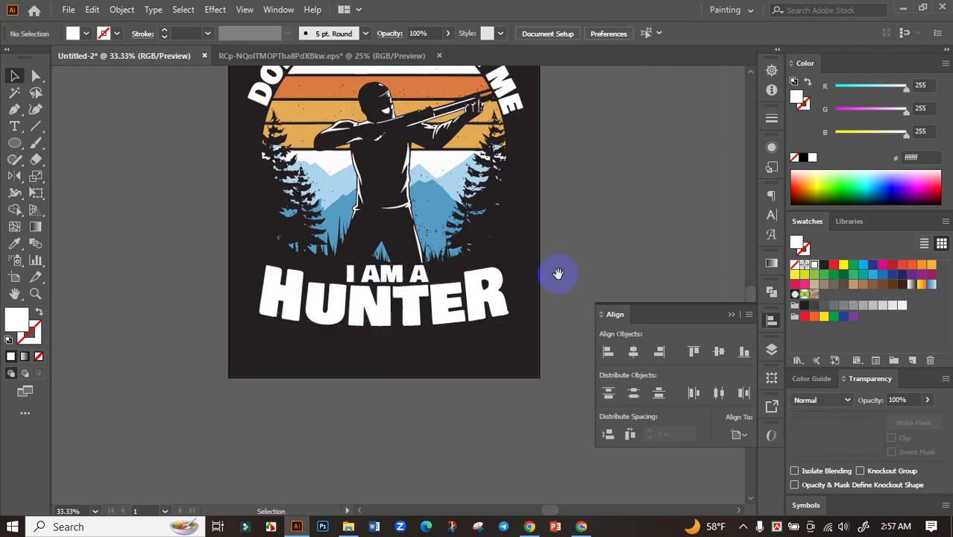
drag(557, 271, 488, 319)
scroll(499, 319, down, 1)
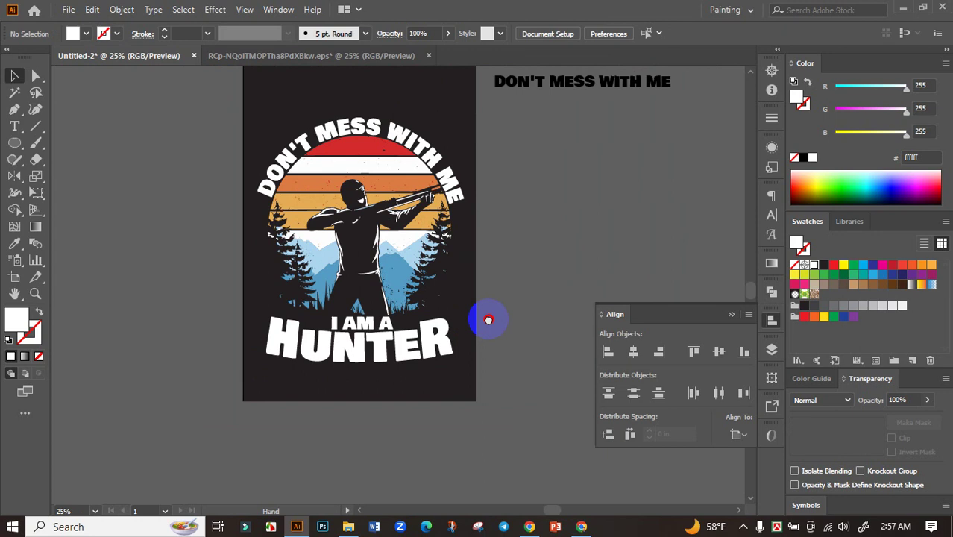
scroll(485, 323, down, 2)
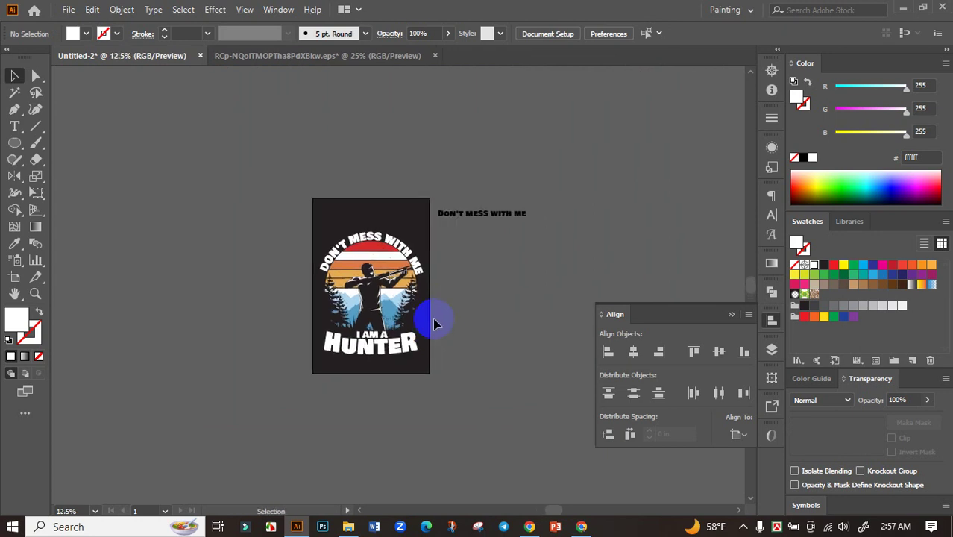
scroll(433, 315, up, 2)
scroll(362, 383, up, 3)
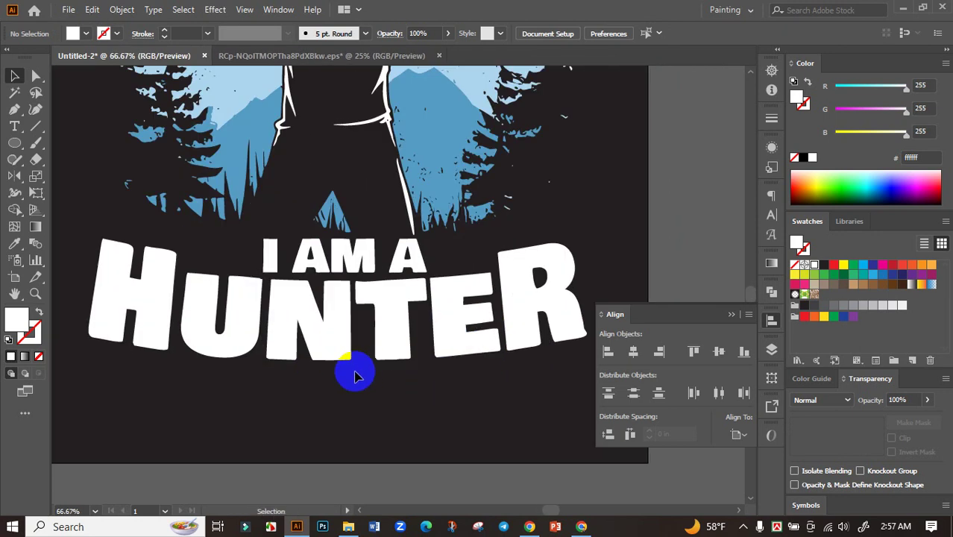
click(36, 126)
scroll(257, 220, up, 2)
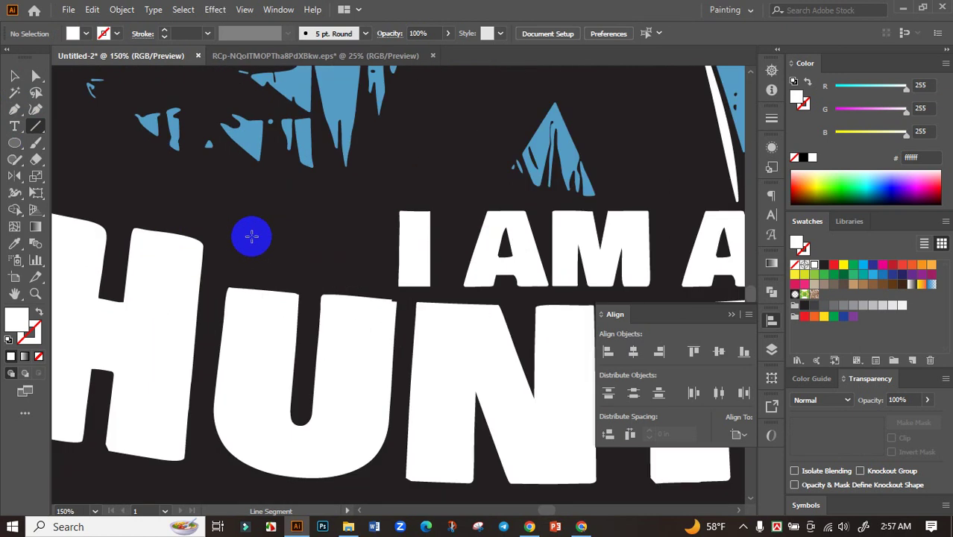
drag(231, 219, 301, 235)
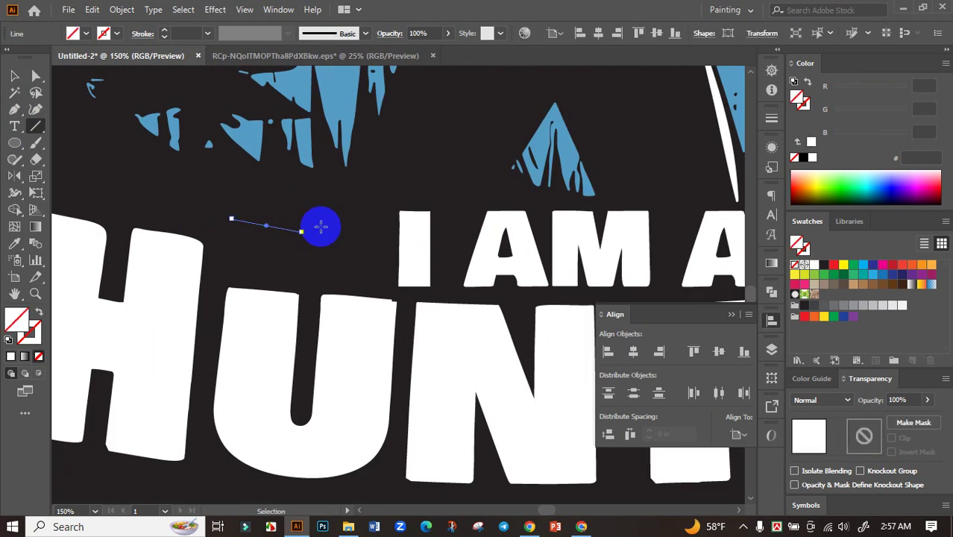
key(v)
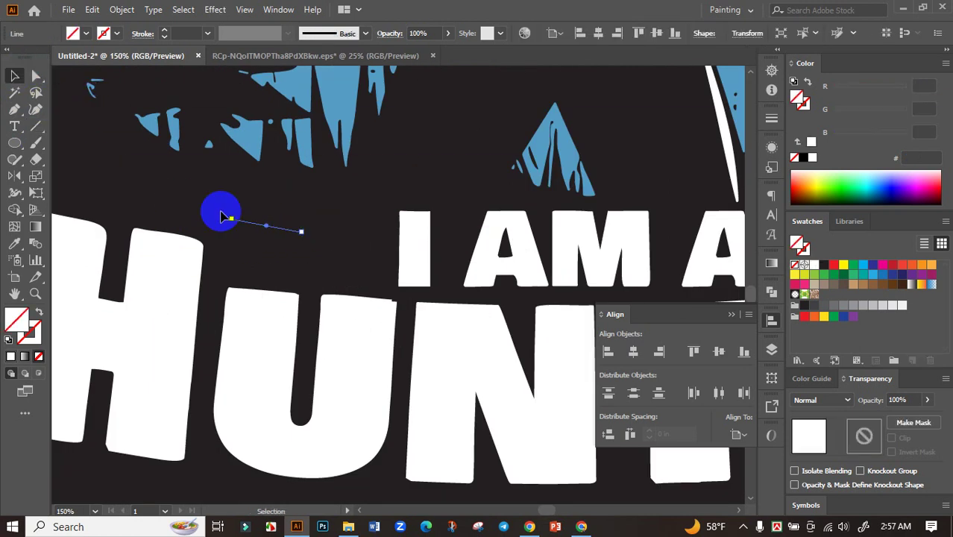
click(295, 233)
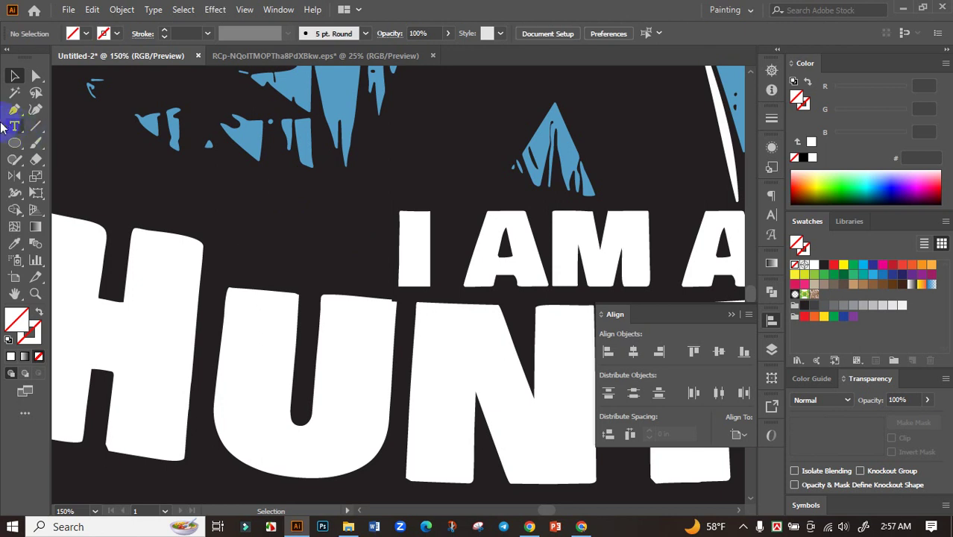
Draw a shallow curved path with the Pen tool above the U of HUNTER, between the H and I AM A.
click(14, 110)
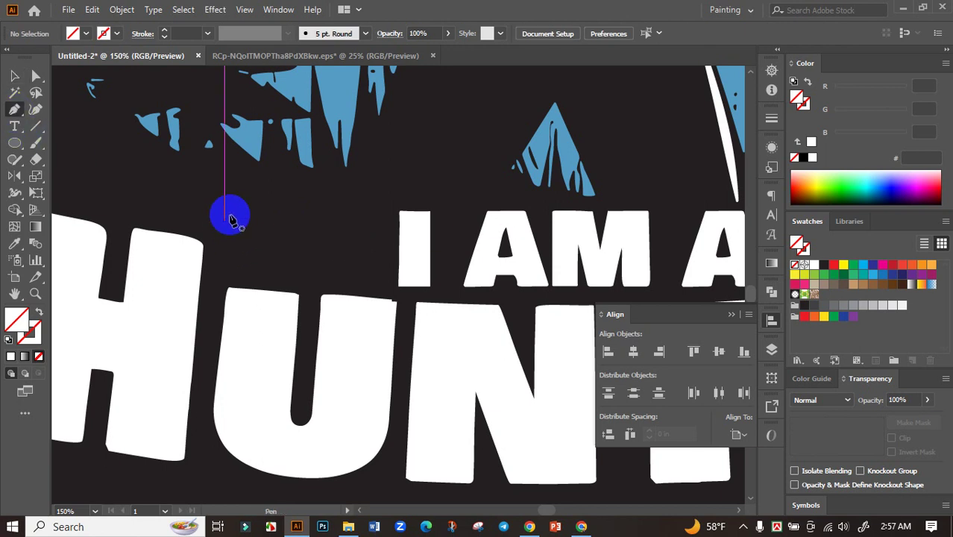
click(230, 211)
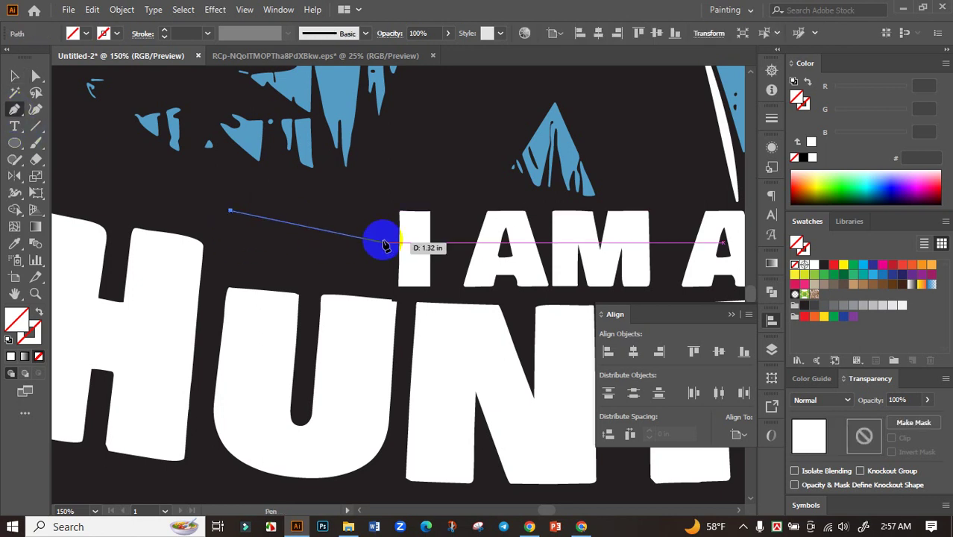
drag(383, 242, 451, 246)
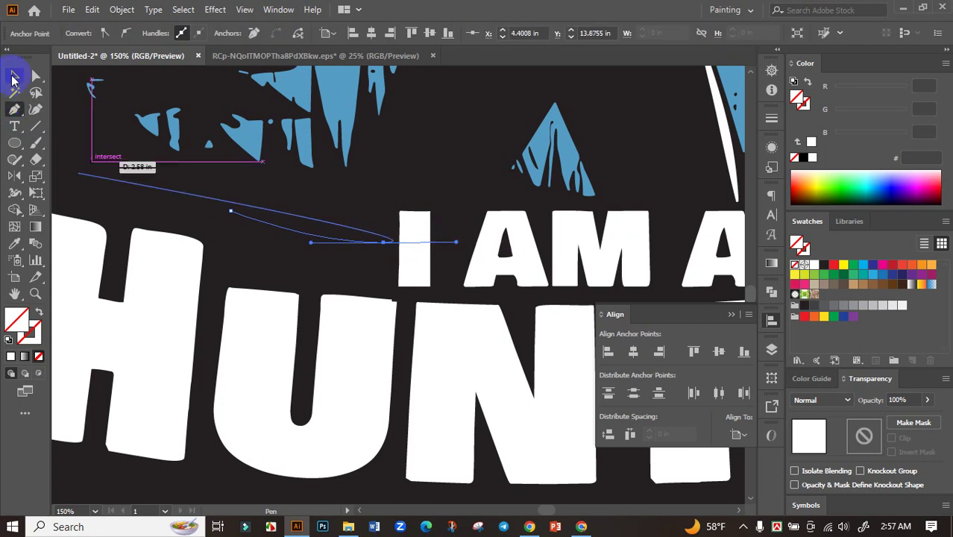
click(14, 76)
Give the curve a white 4 pt stroke with the lens-shaped width profile tapering at both ends, and deselect it.
click(772, 118)
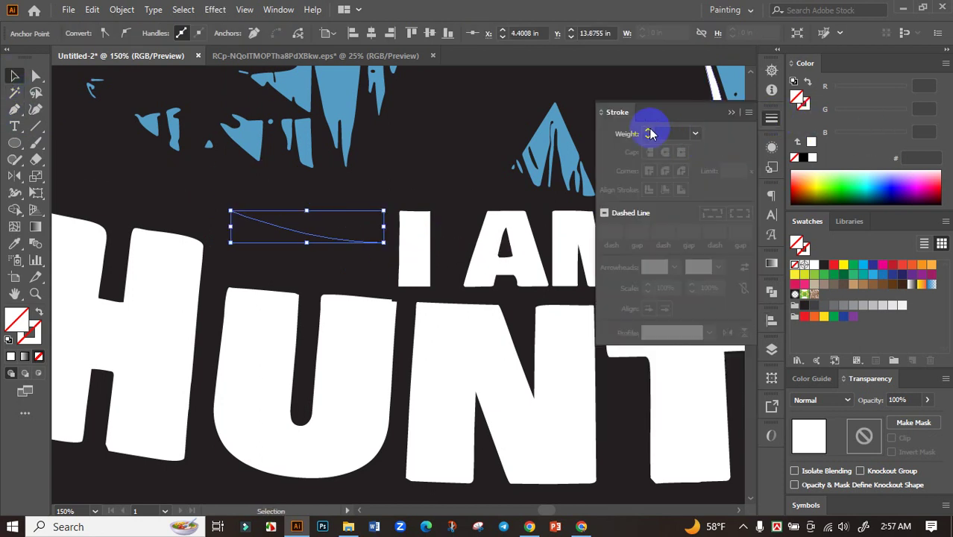
click(650, 133)
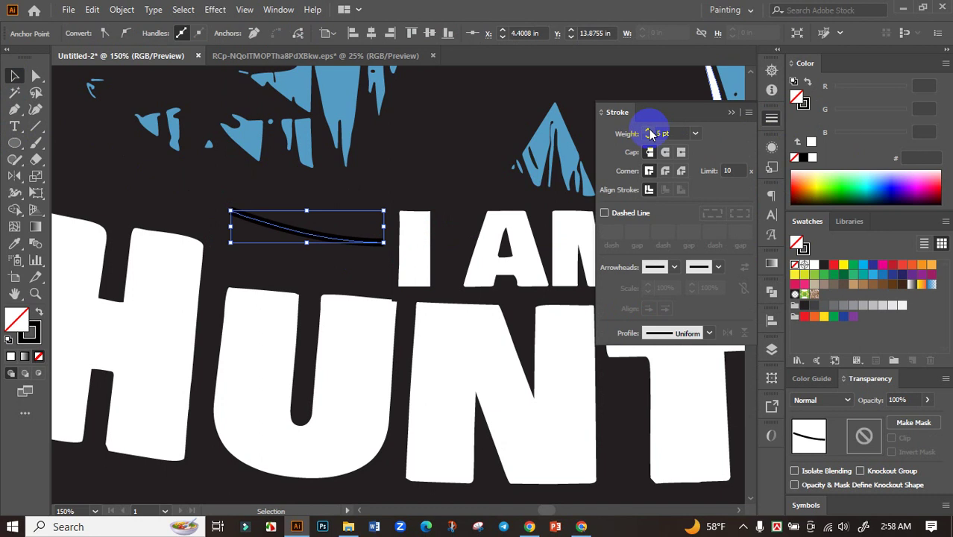
click(697, 333)
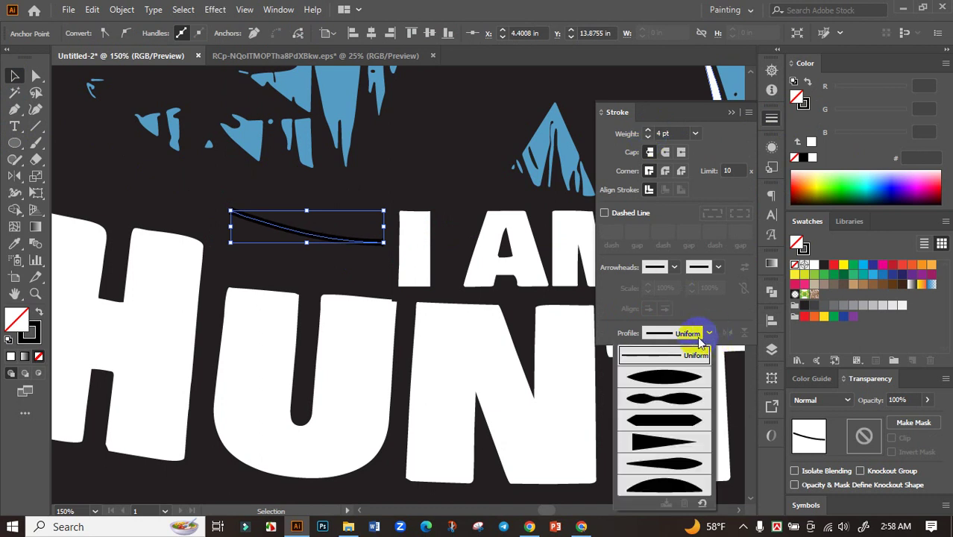
click(674, 370)
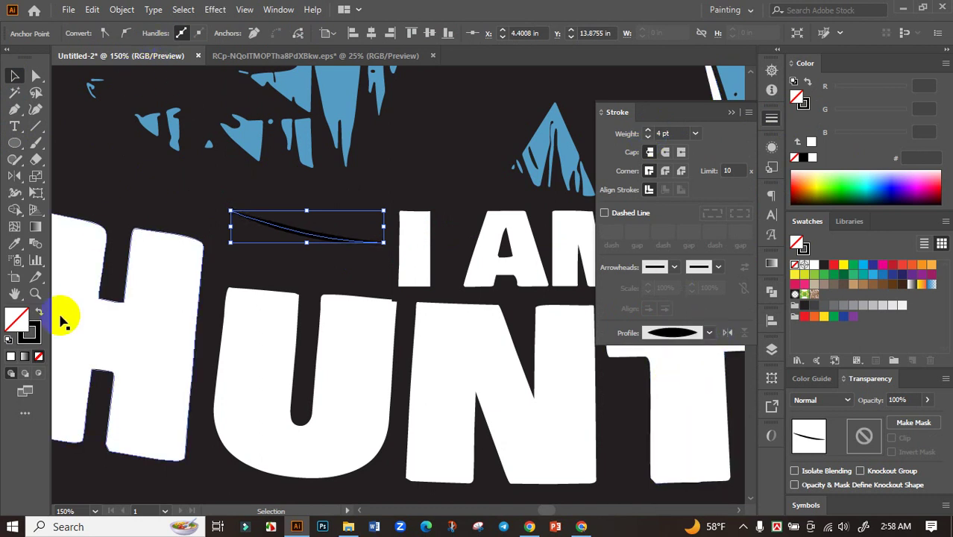
click(39, 333)
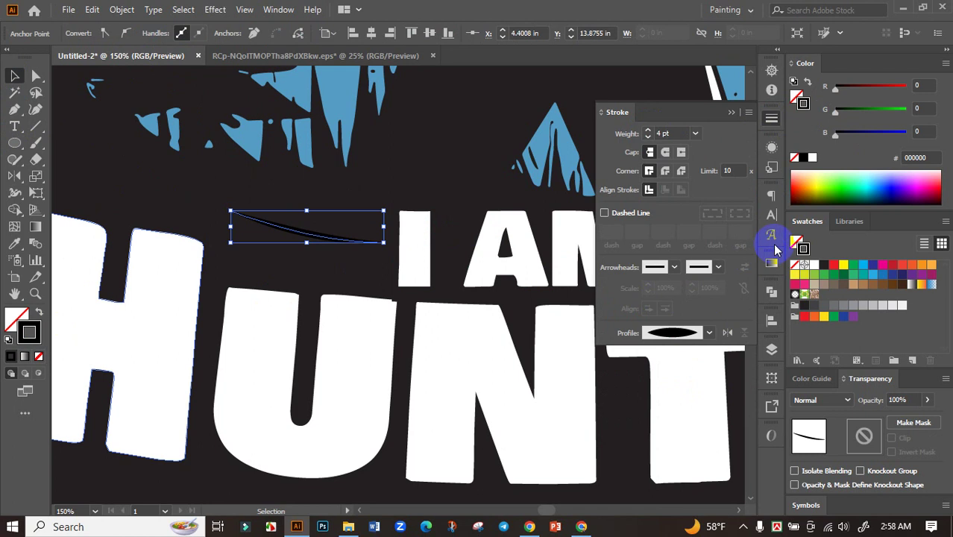
click(808, 265)
click(322, 209)
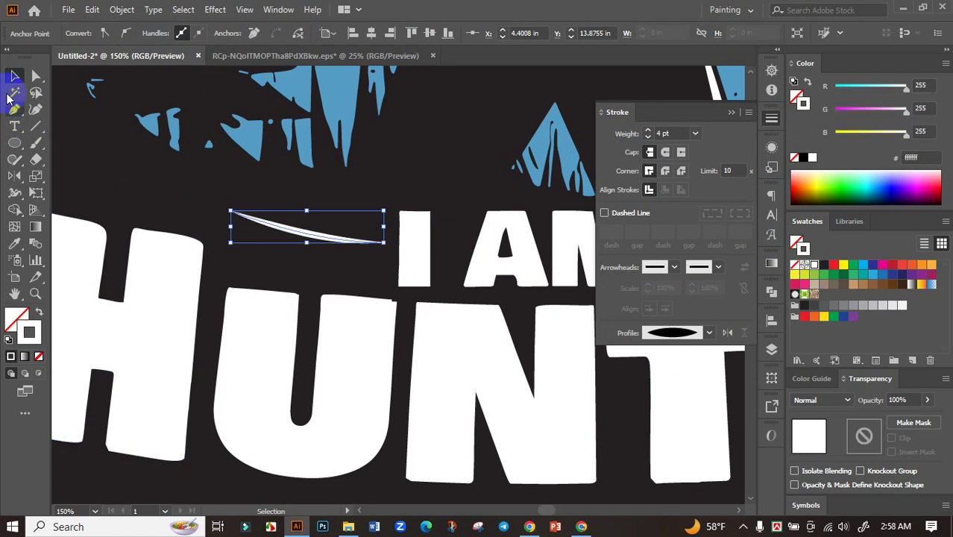
click(299, 214)
Duplicate the white tapered stroke just below the original to form a pair of parallel curves, and deselect them.
scroll(266, 234, down, 5)
click(132, 227)
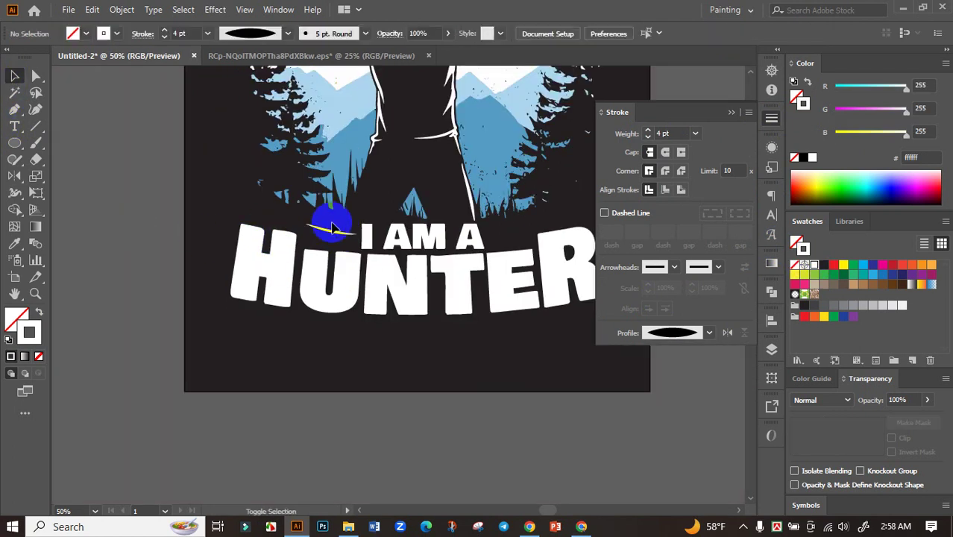
scroll(337, 269, up, 6)
mouse_move(337, 270)
mouse_down()
mouse_move(329, 287)
mouse_move(350, 290)
mouse_up()
scroll(350, 287, down, 4)
click(123, 275)
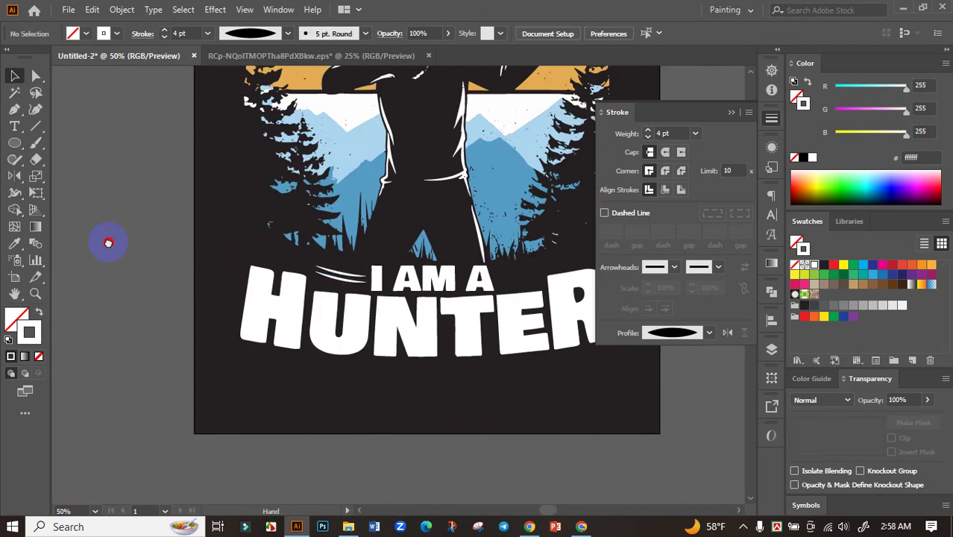
Select both tapered strokes and copy them to the other side of I AM A, above the E of HUNTER.
scroll(192, 234, up, 3)
click(127, 221)
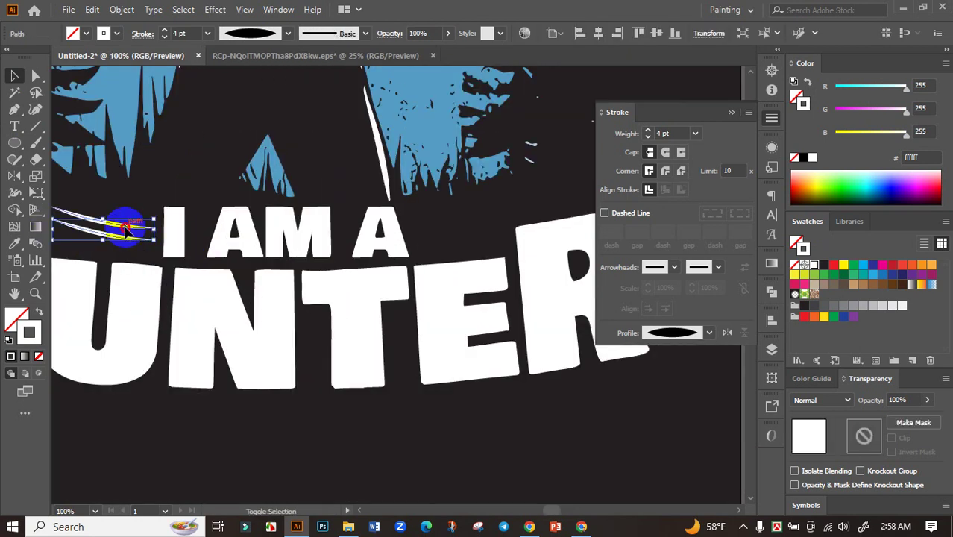
drag(127, 220, 472, 213)
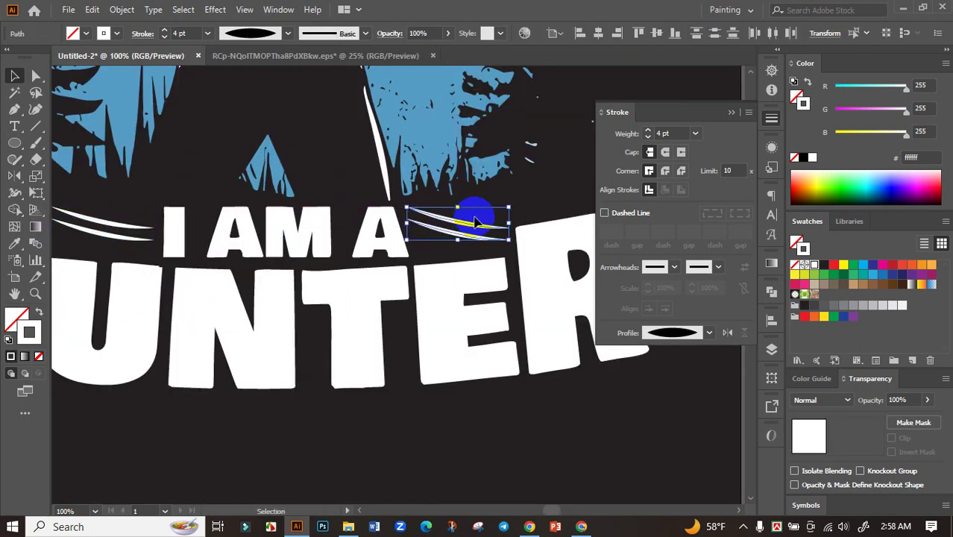
Reflect the copied strokes across the vertical axis and nudge them slightly away from the A.
key(o)
key(Return)
click(708, 325)
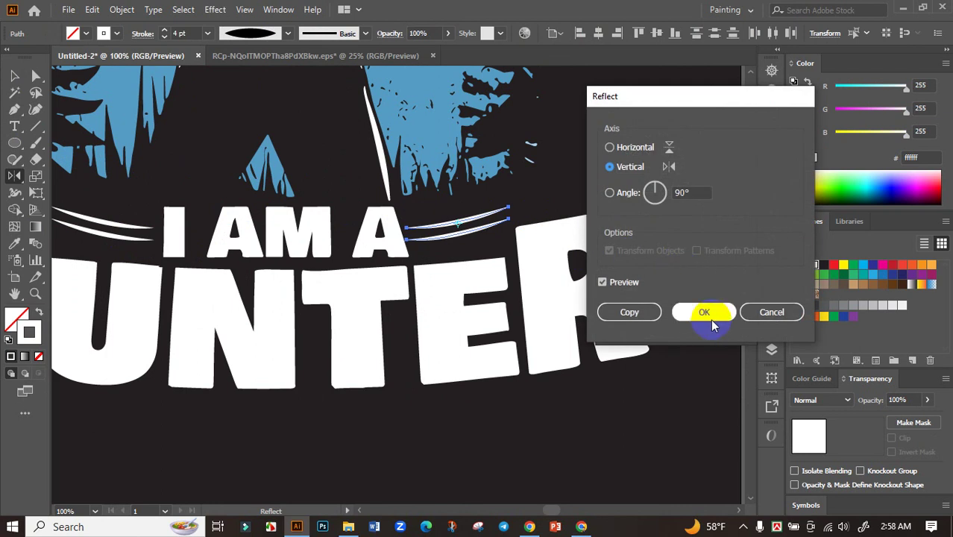
click(14, 75)
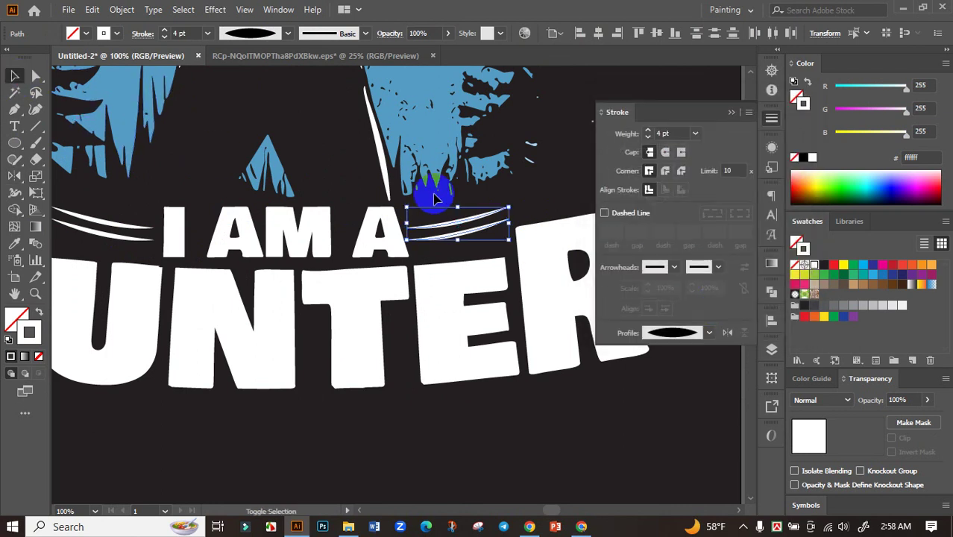
scroll(427, 198, up, 2)
mouse_move(483, 251)
mouse_down()
mouse_move(492, 249)
mouse_move(489, 231)
mouse_up()
scroll(483, 254, down, 3)
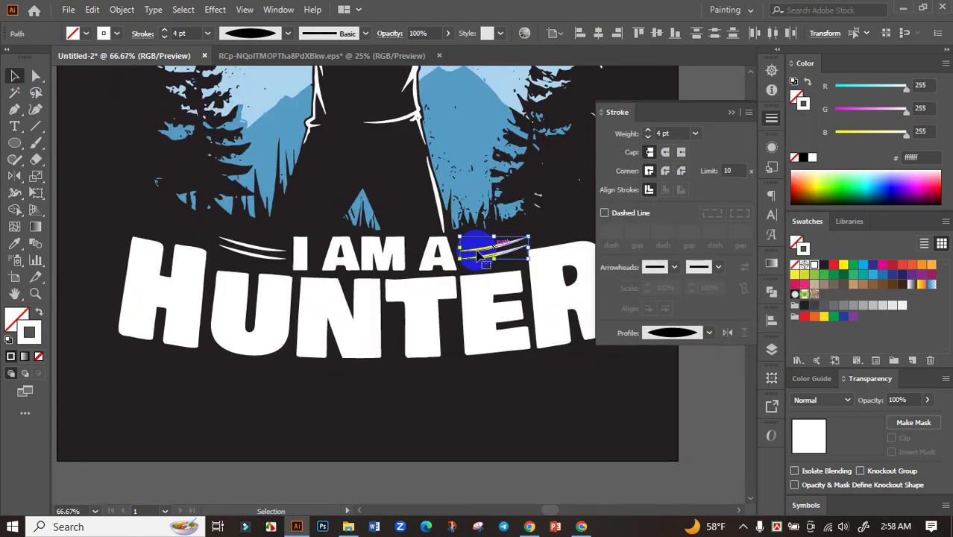
Group the stroke pairs on both sides of I AM A, centre the group horizontally on the artboard and deselect it.
shift+click(260, 255)
key(ctrl+g)
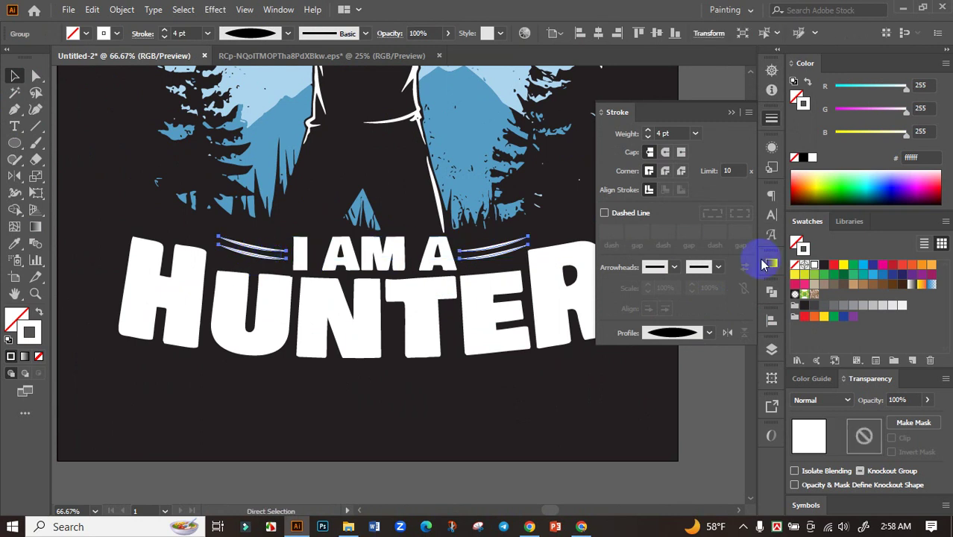
click(772, 319)
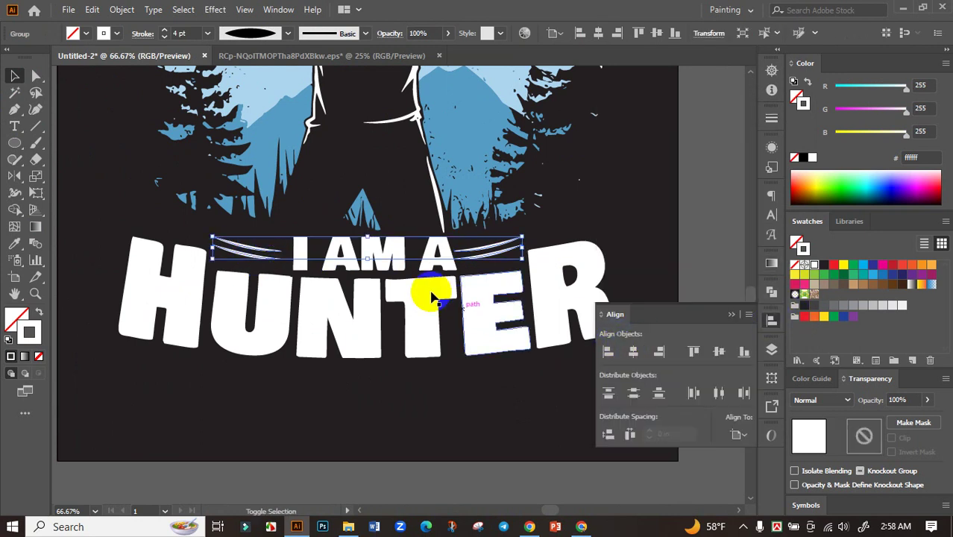
scroll(436, 291, down, 3)
click(574, 255)
Centre the I AM A lettering horizontally on the artboard between the decorative strokes, and deselect it.
scroll(425, 270, up, 3)
click(426, 270)
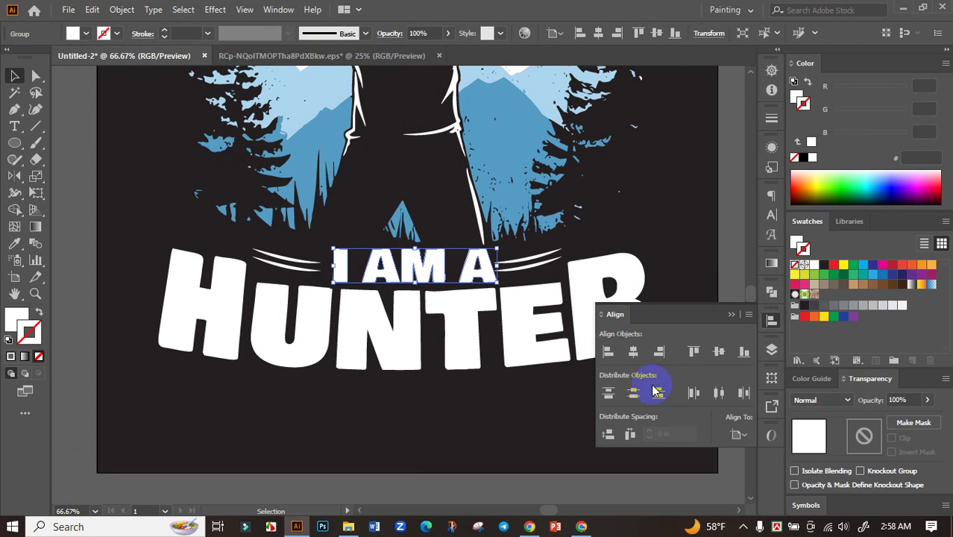
click(635, 352)
click(610, 225)
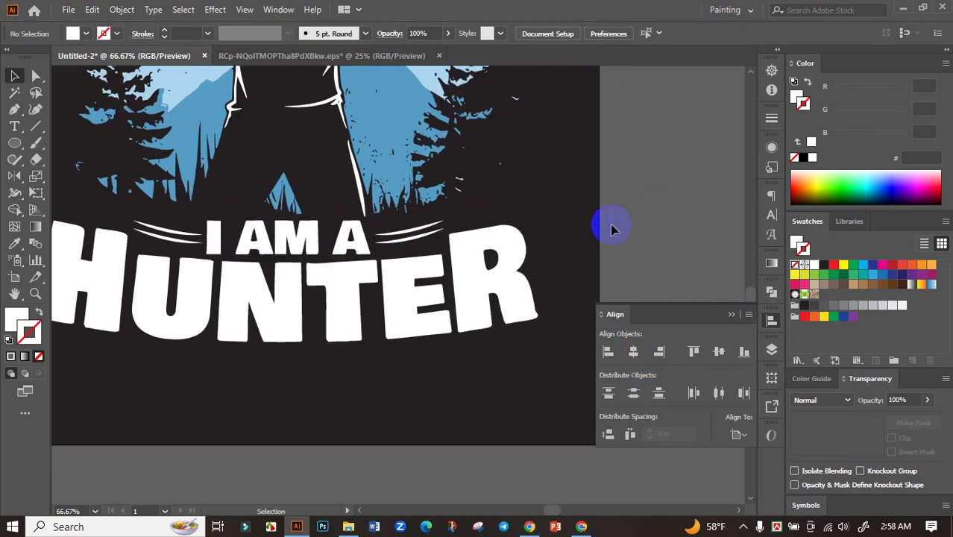
Group all the lettering and hunter artwork on the artboard, and delete the leftover black DON'T MESS WITH ME text beside it.
scroll(608, 237, down, 2)
drag(607, 237, 523, 255)
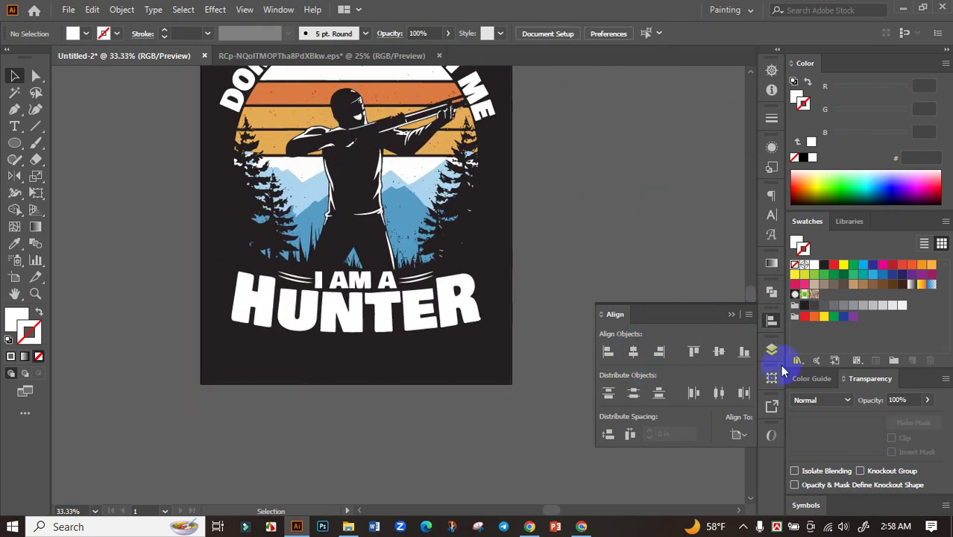
scroll(553, 311, up, 3)
scroll(498, 302, down, 1)
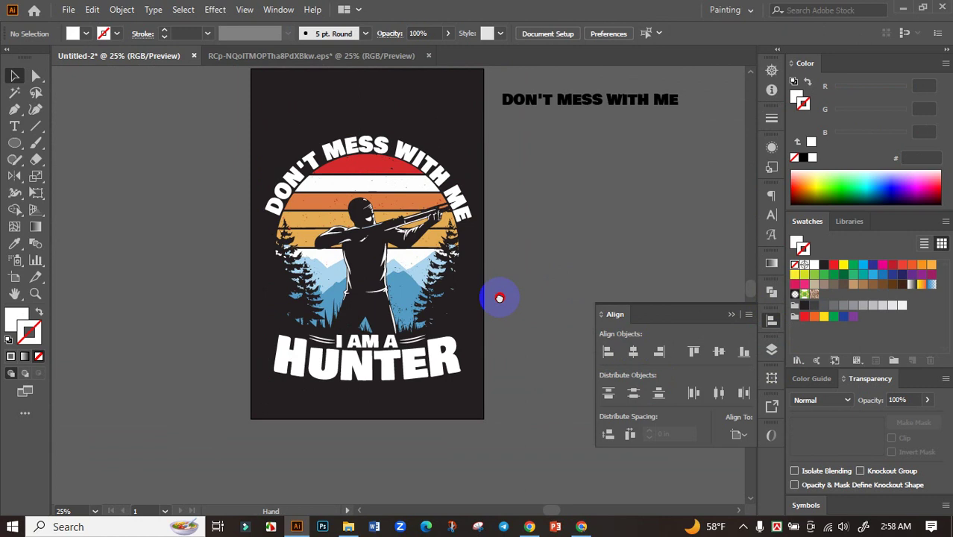
drag(261, 145, 534, 440)
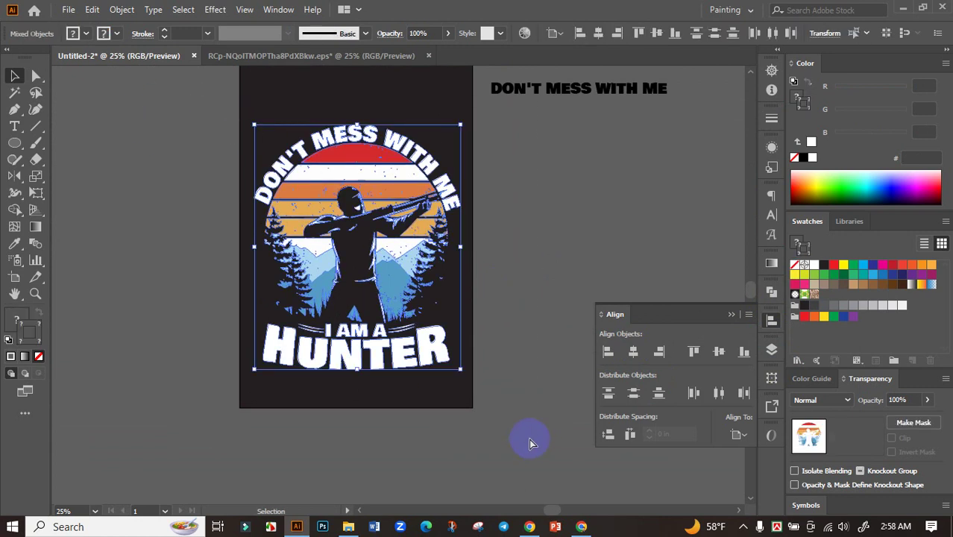
drag(545, 233, 465, 267)
click(520, 140)
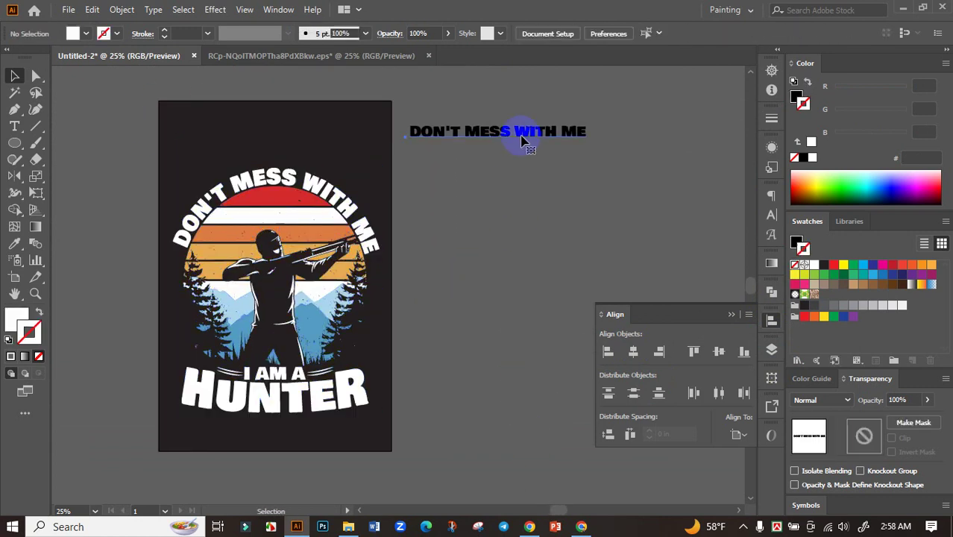
key(Delete)
Scale the grouped design up from its centre to nearly fill the artboard's width and centre it vertically.
click(286, 195)
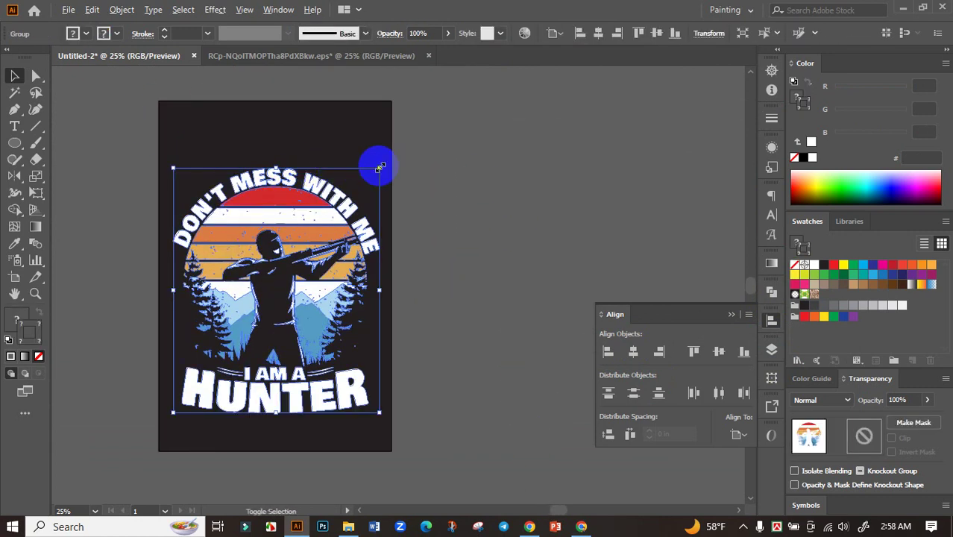
drag(376, 162, 387, 158)
click(723, 352)
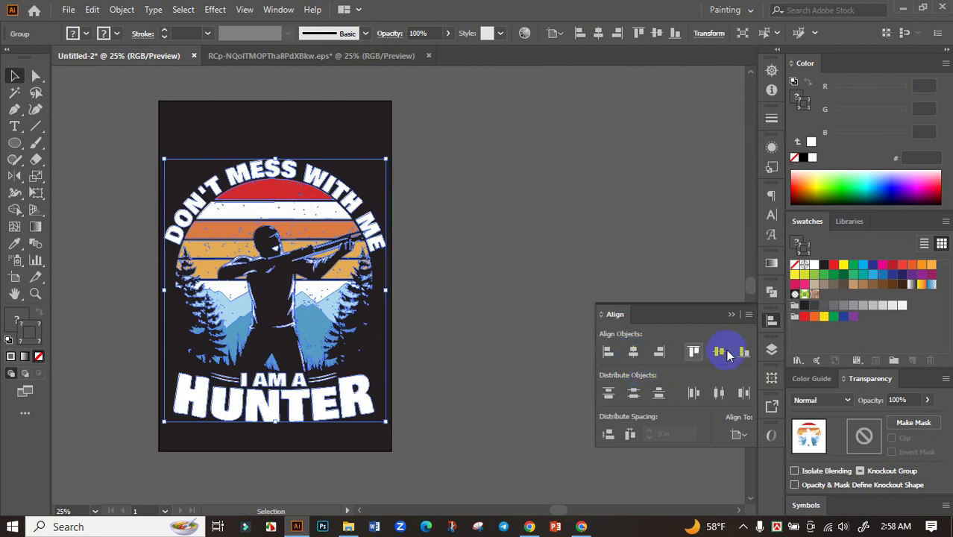
Recolor the grouped design with more vivid artwork colors, setting the orange to 89% saturation and 91% brightness.
drag(464, 268, 505, 307)
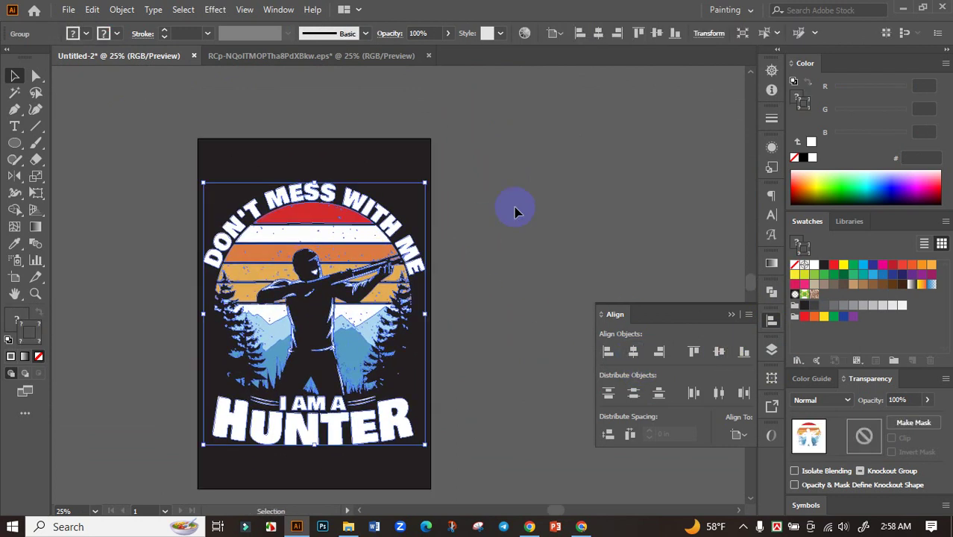
drag(516, 206, 419, 121)
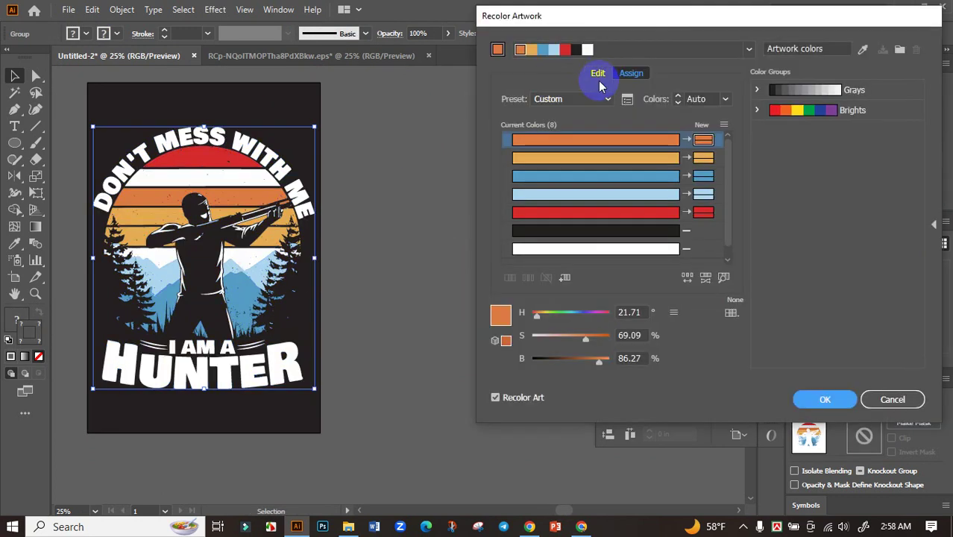
click(597, 73)
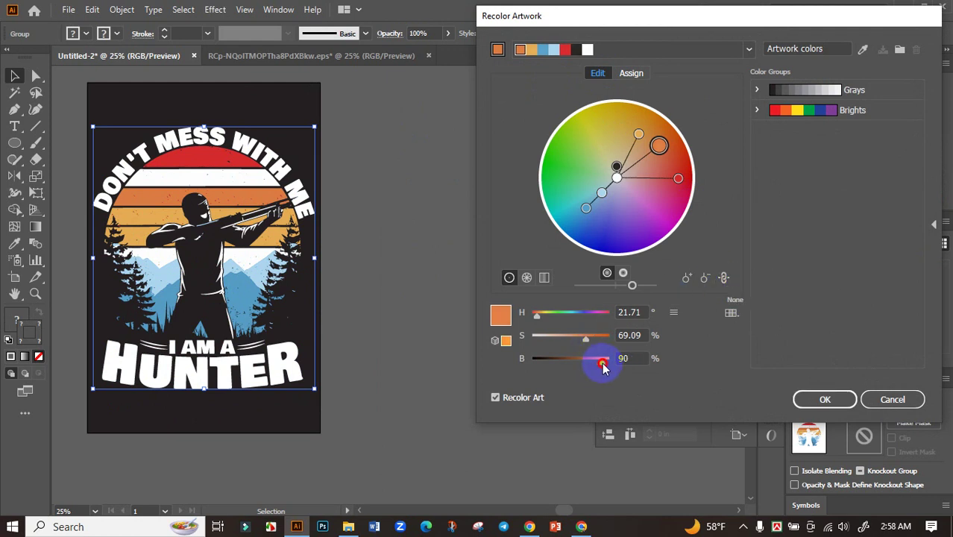
drag(603, 366, 599, 341)
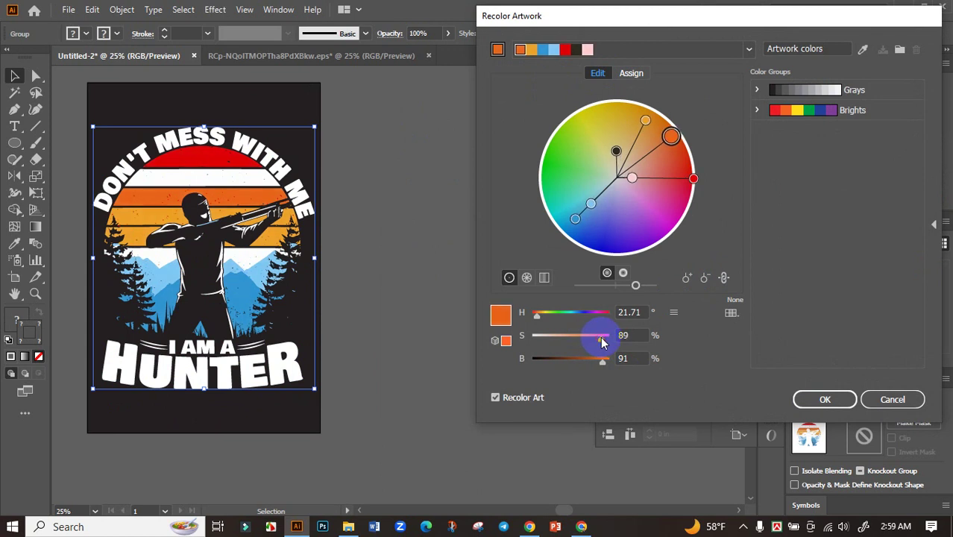
click(824, 399)
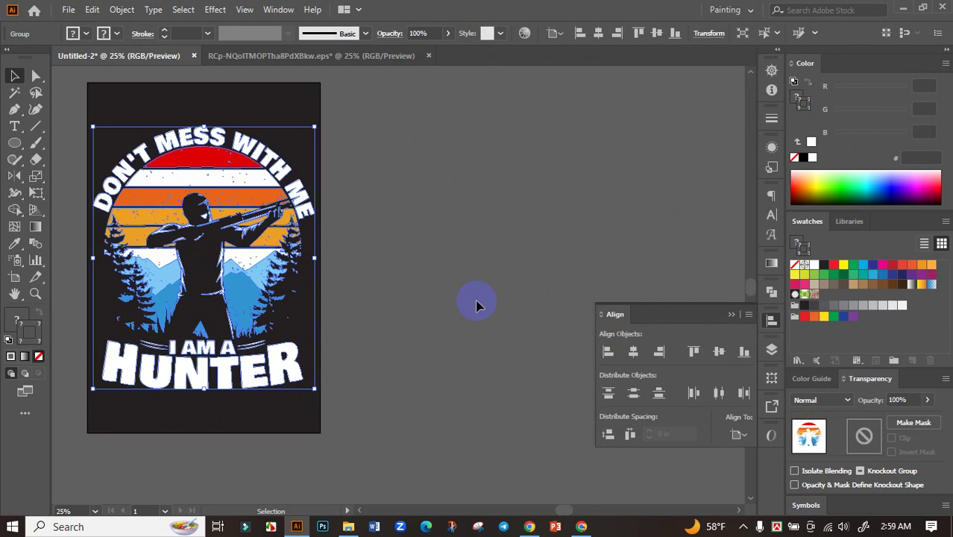
Ungroup the recolored design so its lettering and hunter artwork can be selected separately.
click(466, 294)
scroll(344, 327, left, 3)
click(400, 357)
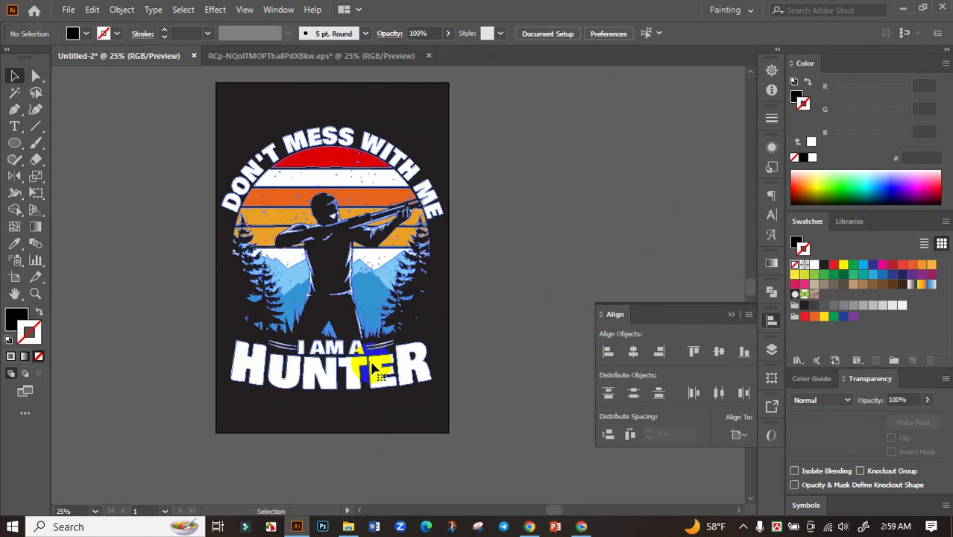
right_click(374, 362)
click(412, 235)
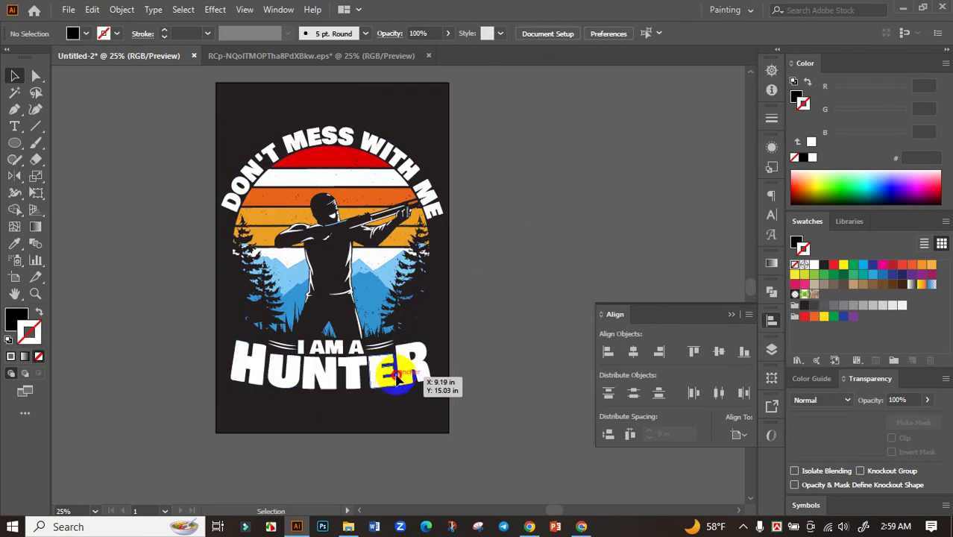
Fill the HUNTER lettering with the amber color sampled from the sunset stripes, and deselect it.
scroll(471, 306, up, 1)
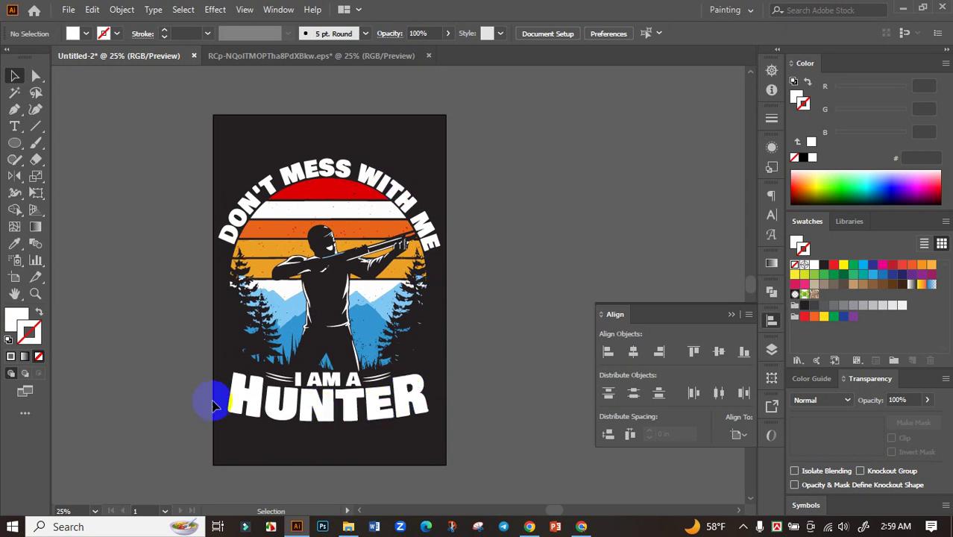
drag(212, 405, 426, 420)
click(14, 243)
click(268, 237)
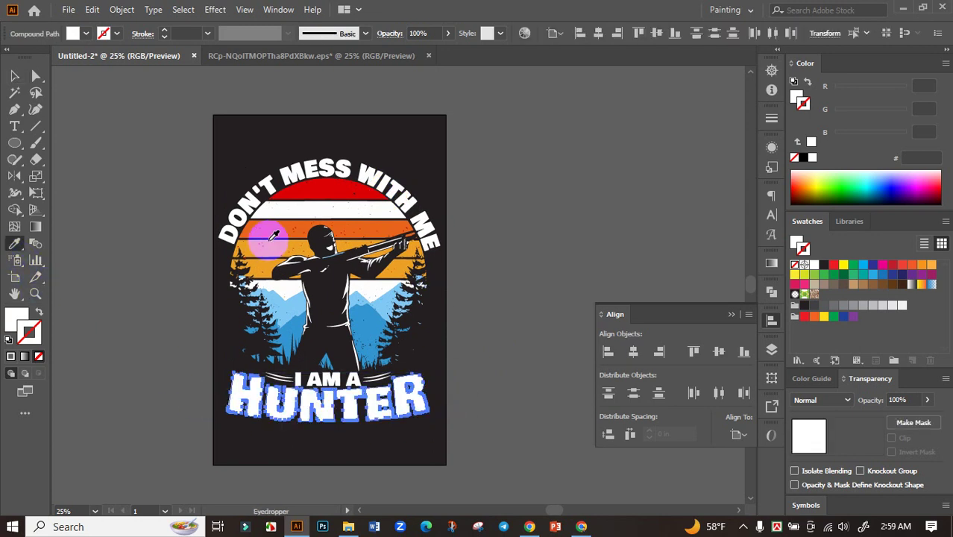
click(14, 76)
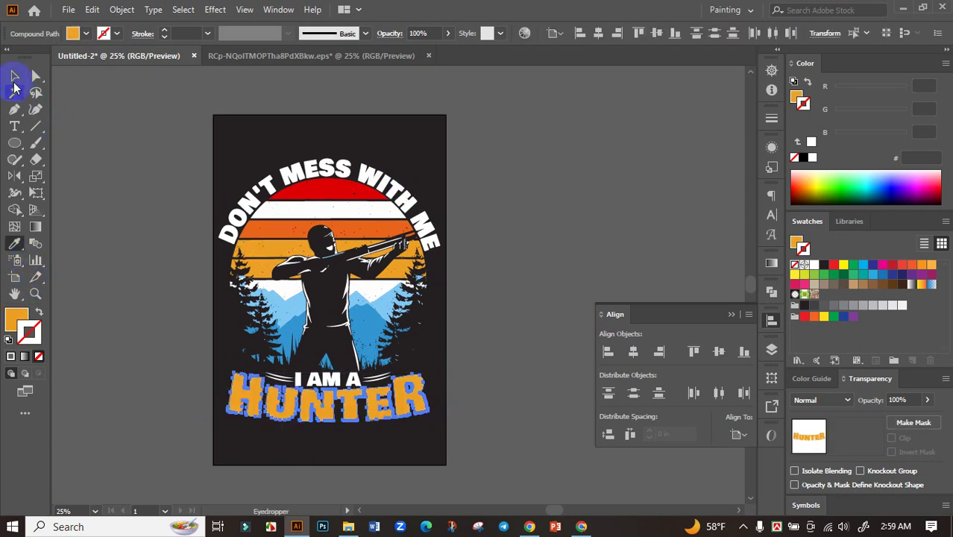
click(108, 149)
Try the red sampled from the top sunset stripe on the I AM A lettering.
scroll(170, 272, down, 1)
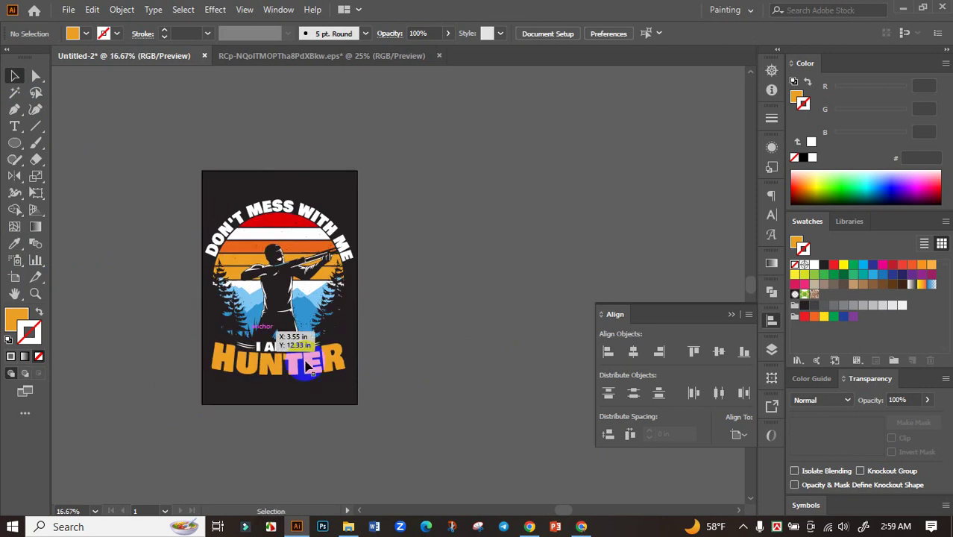
scroll(309, 366, up, 4)
drag(309, 365, 319, 432)
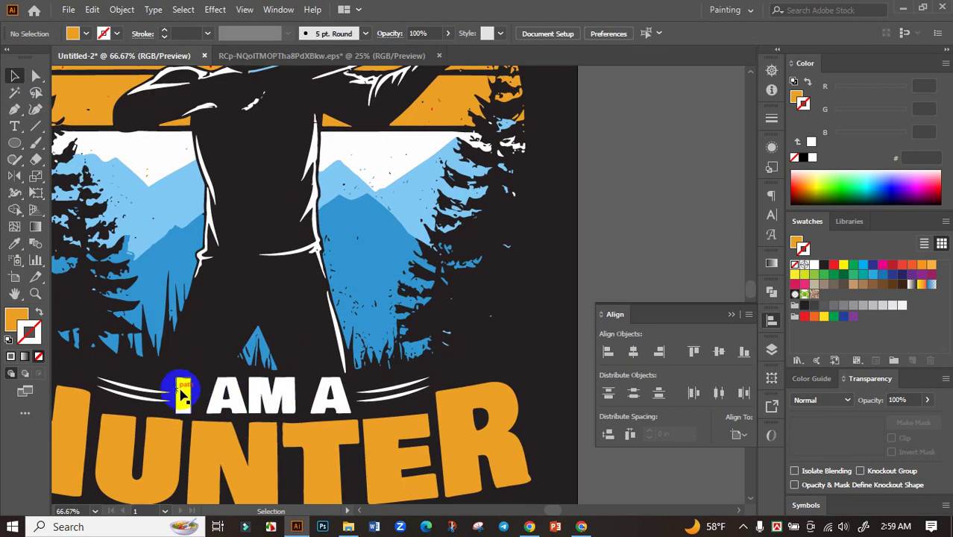
click(224, 391)
key(ctrl+minus)
key(ctrl+minus)
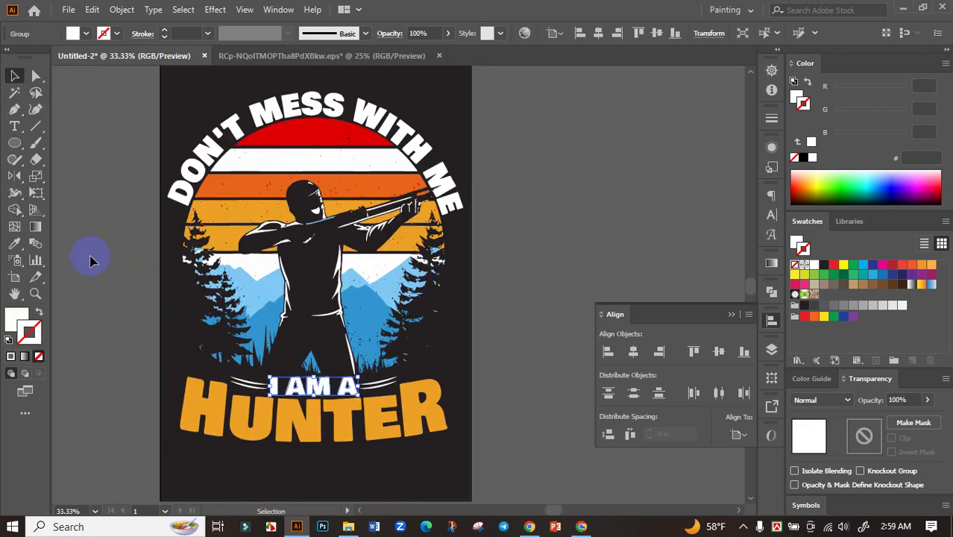
click(15, 244)
click(314, 130)
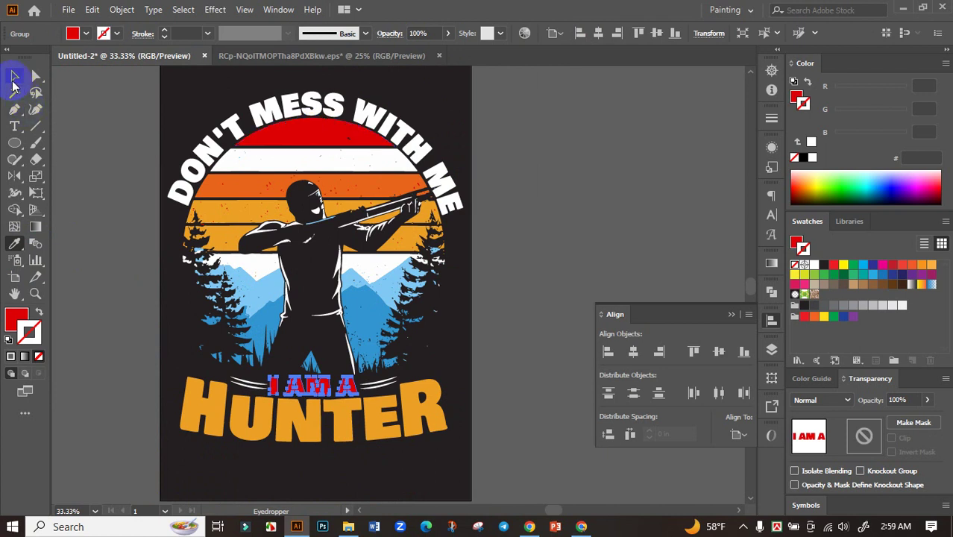
click(14, 76)
click(79, 137)
Return the I AM A lettering to its white fill.
click(313, 386)
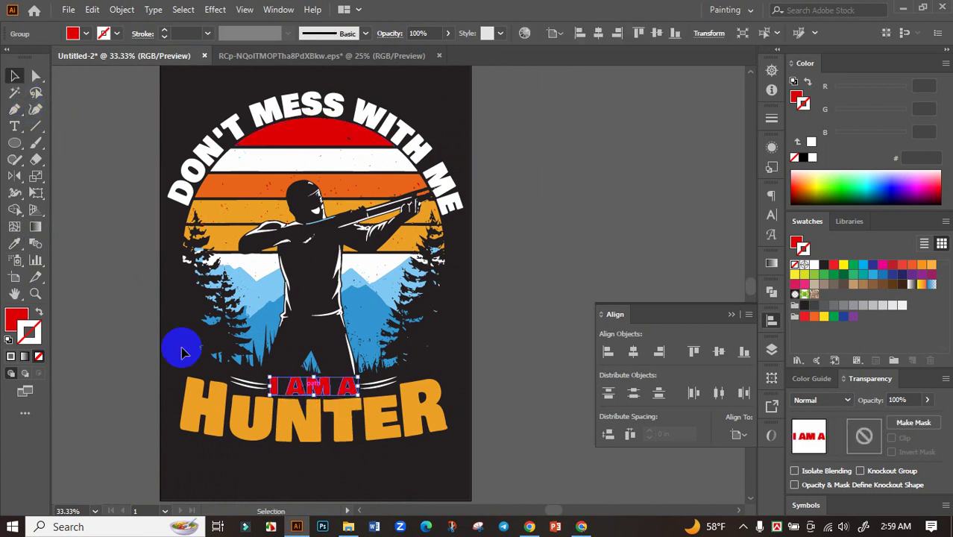
click(15, 243)
click(304, 174)
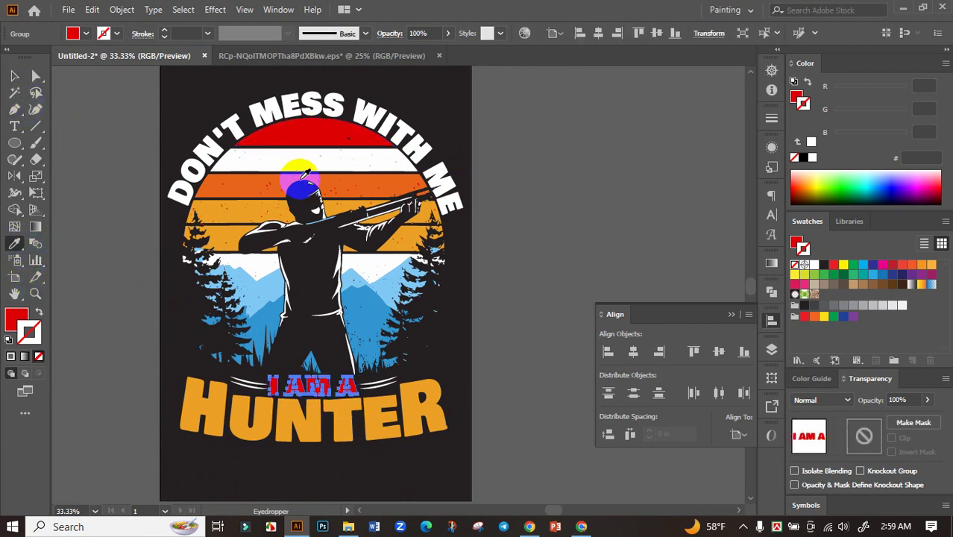
click(14, 76)
key(ctrl+z)
Try the darker mountain blue on the curved DON'T MESS WITH ME lettering.
click(298, 115)
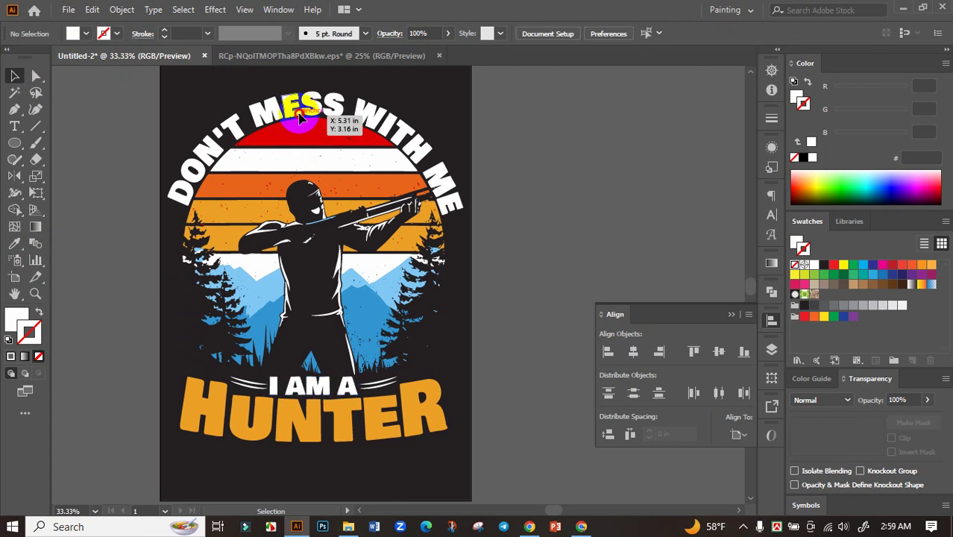
click(15, 243)
click(284, 265)
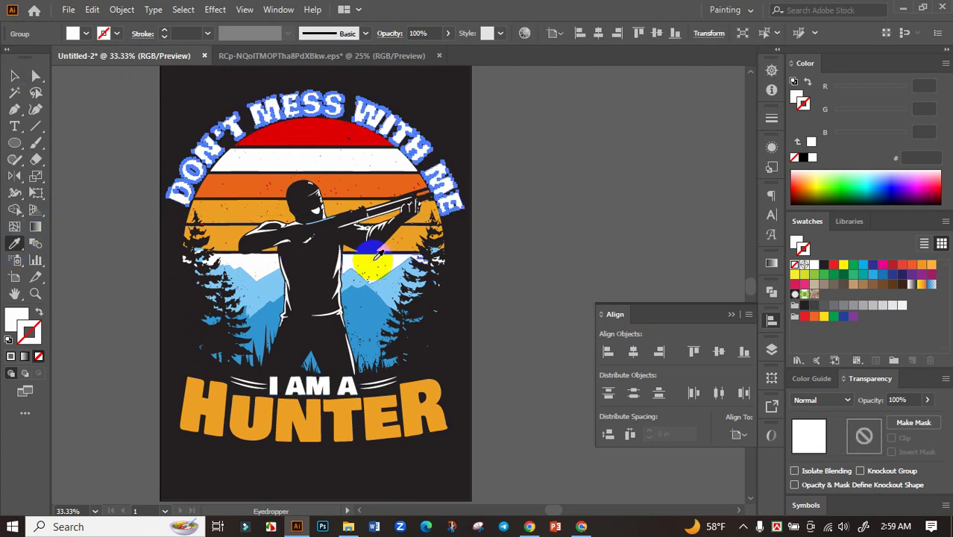
click(359, 285)
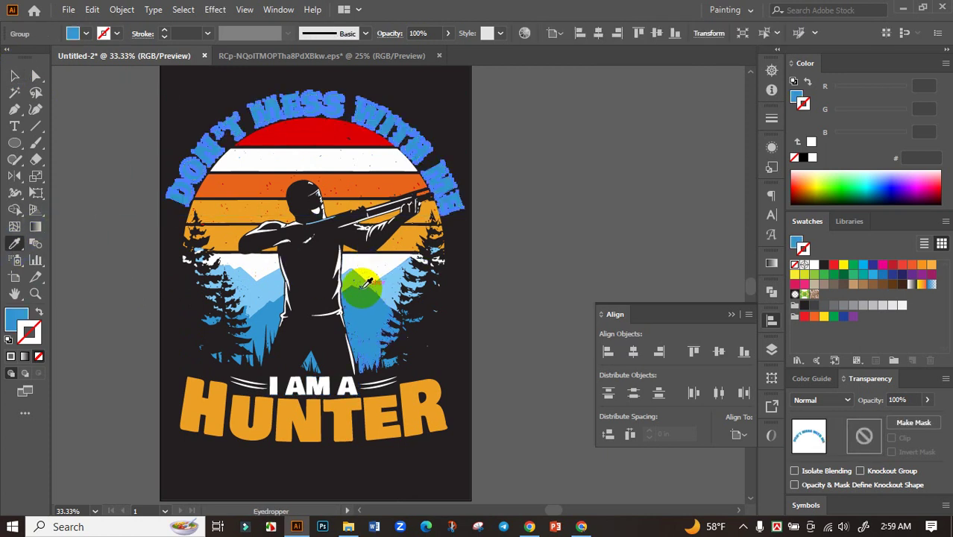
click(14, 75)
click(85, 120)
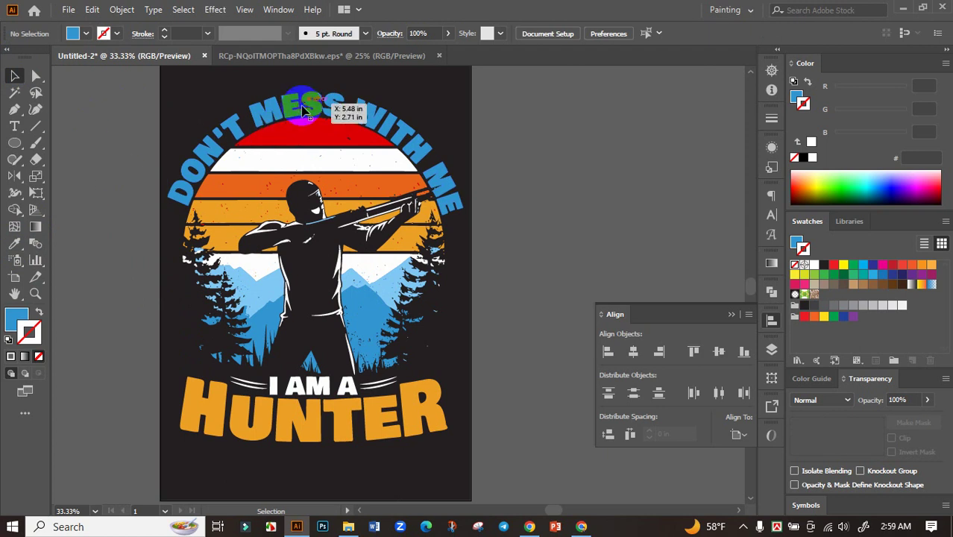
Fill the DON'T MESS WITH ME lettering with the orange sampled from the sunset stripe above the amber ones, and deselect it.
click(362, 112)
click(15, 244)
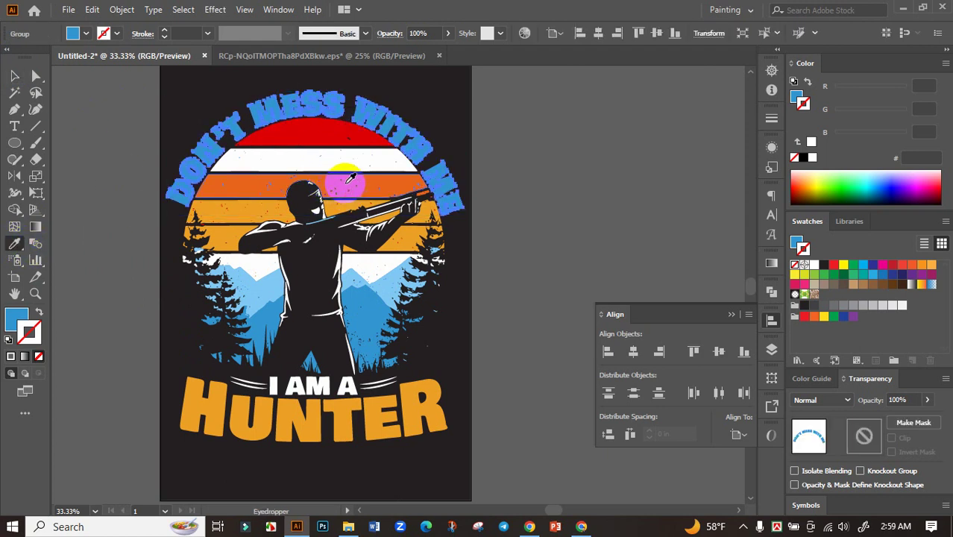
click(380, 176)
click(14, 76)
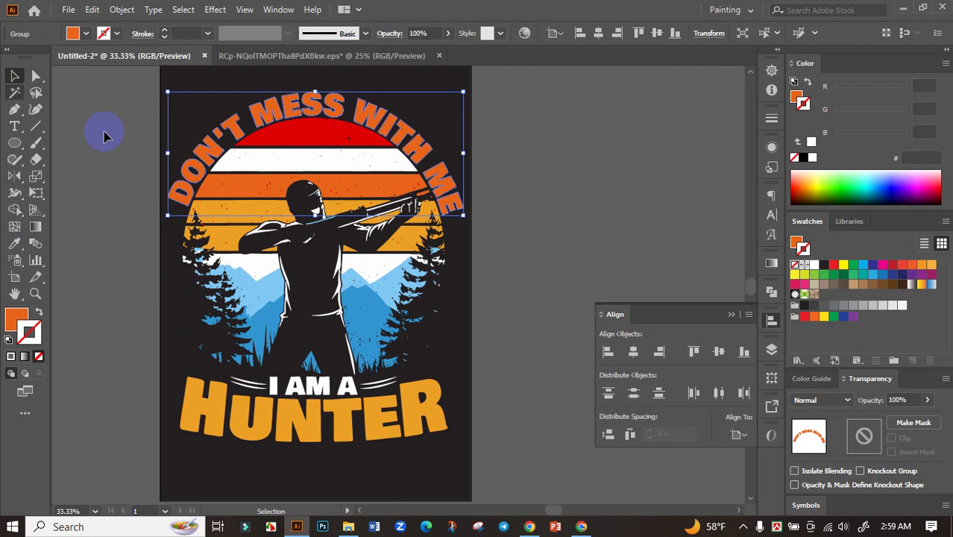
click(82, 136)
Select all the recolored lettering and hunter artwork on the artboard, group it again and deselect it.
scroll(104, 163, down, 2)
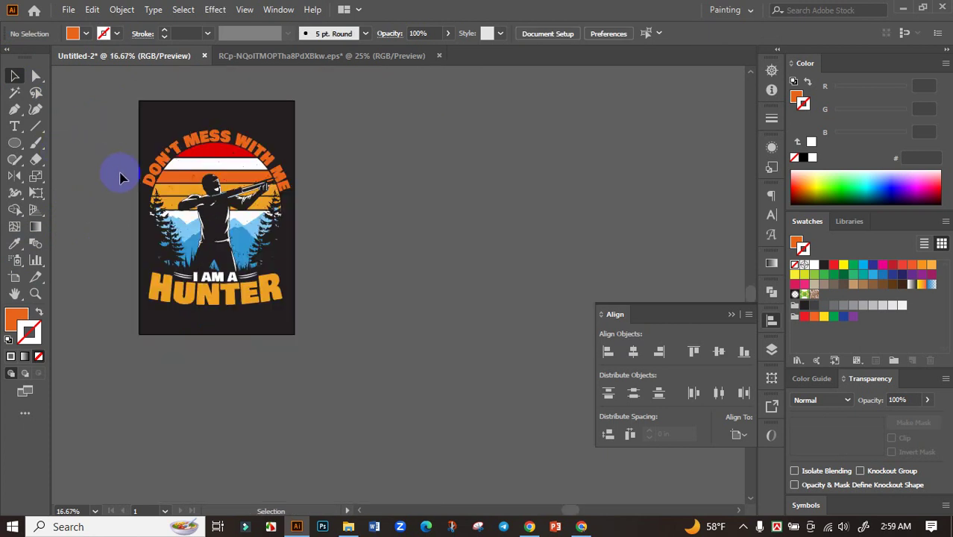
drag(102, 166, 162, 188)
scroll(302, 321, up, 1)
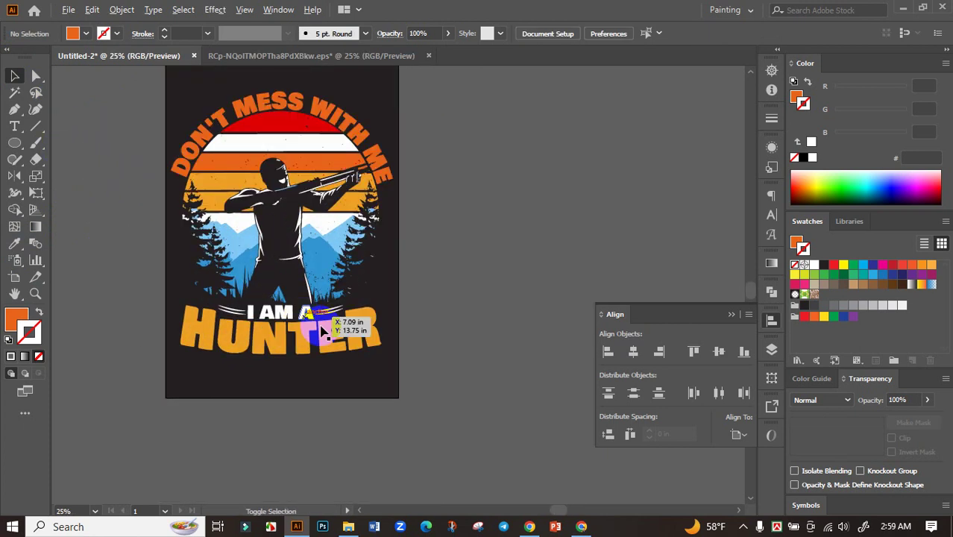
drag(173, 113, 461, 411)
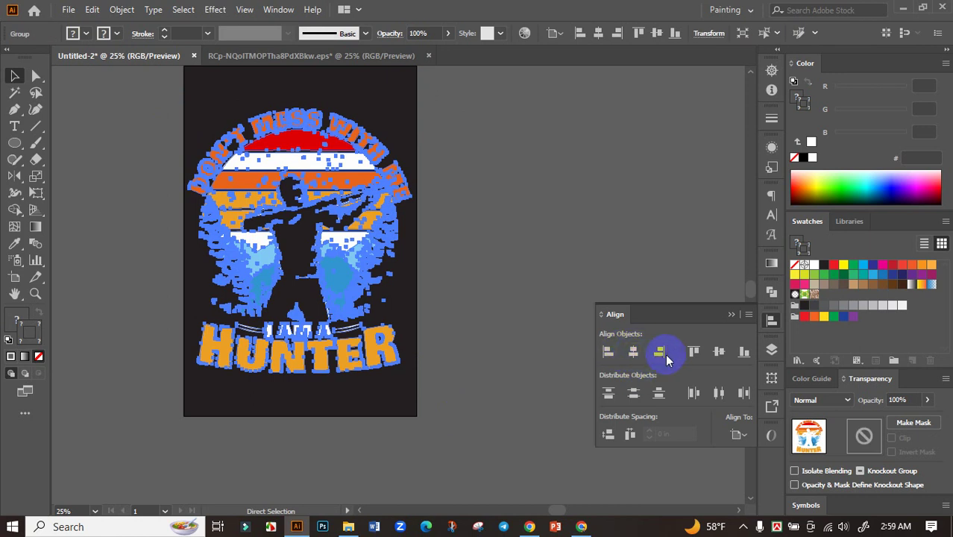
click(507, 298)
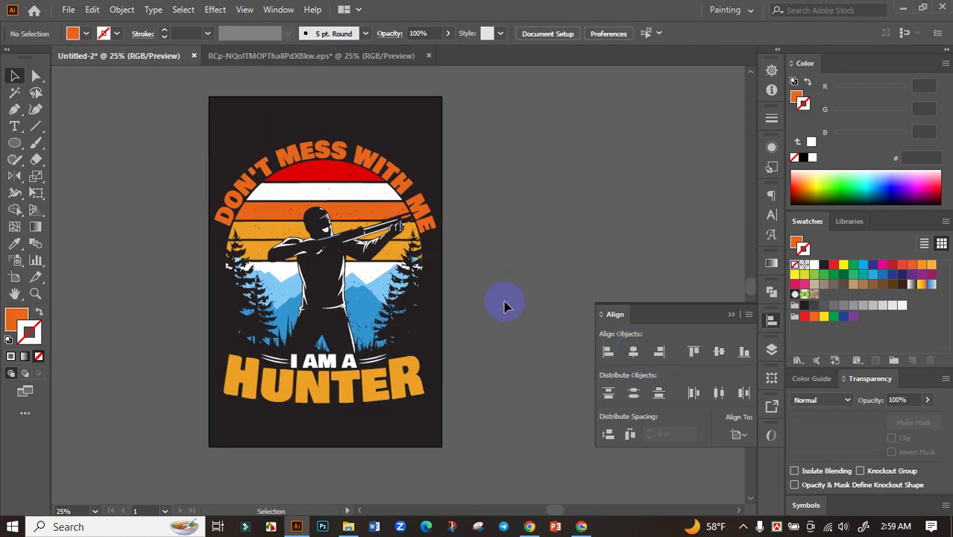